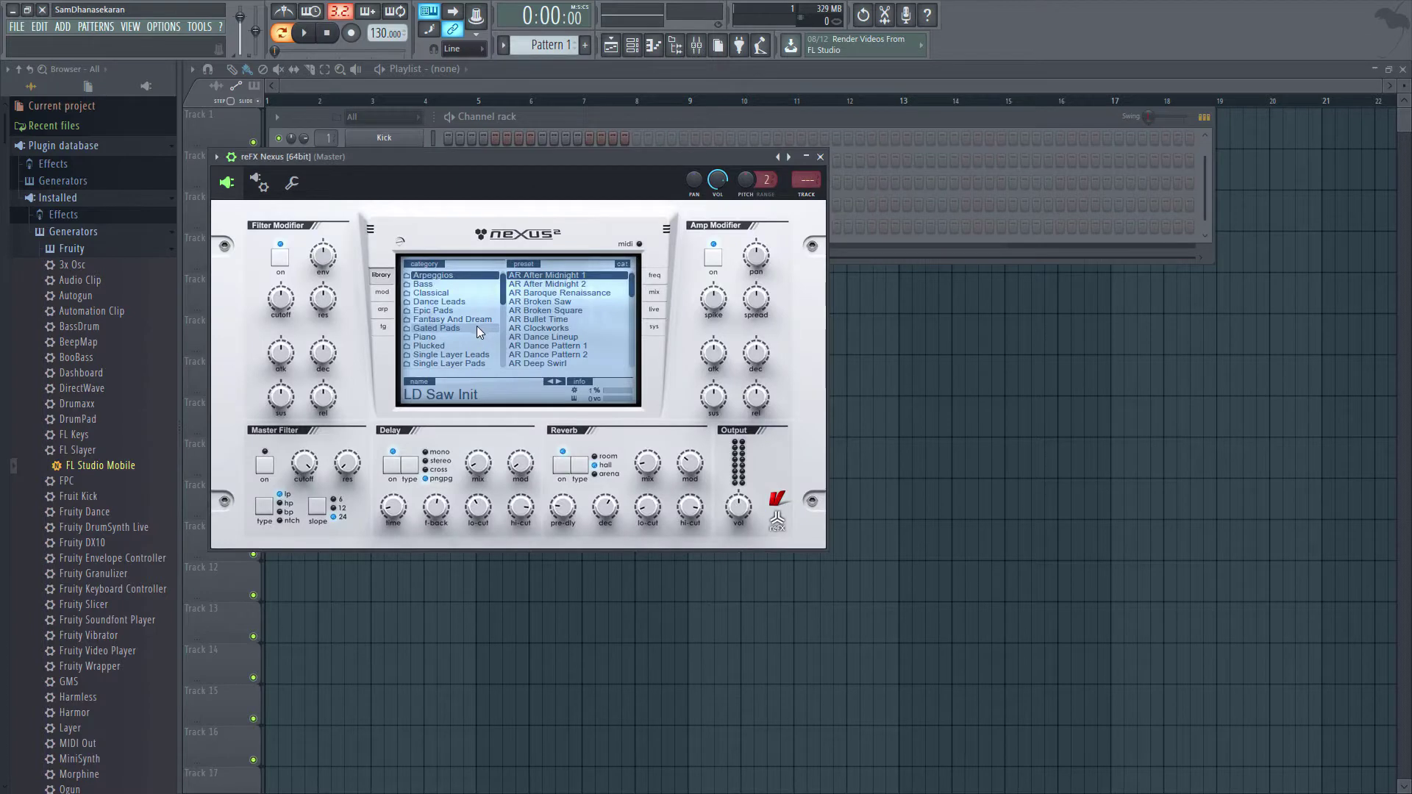
# Step: Load the PN Nexus Grandpiano Soft preset from the Piano category in Nexus
pyautogui.click(435, 336)
pyautogui.scroll(-3, 553, 328)
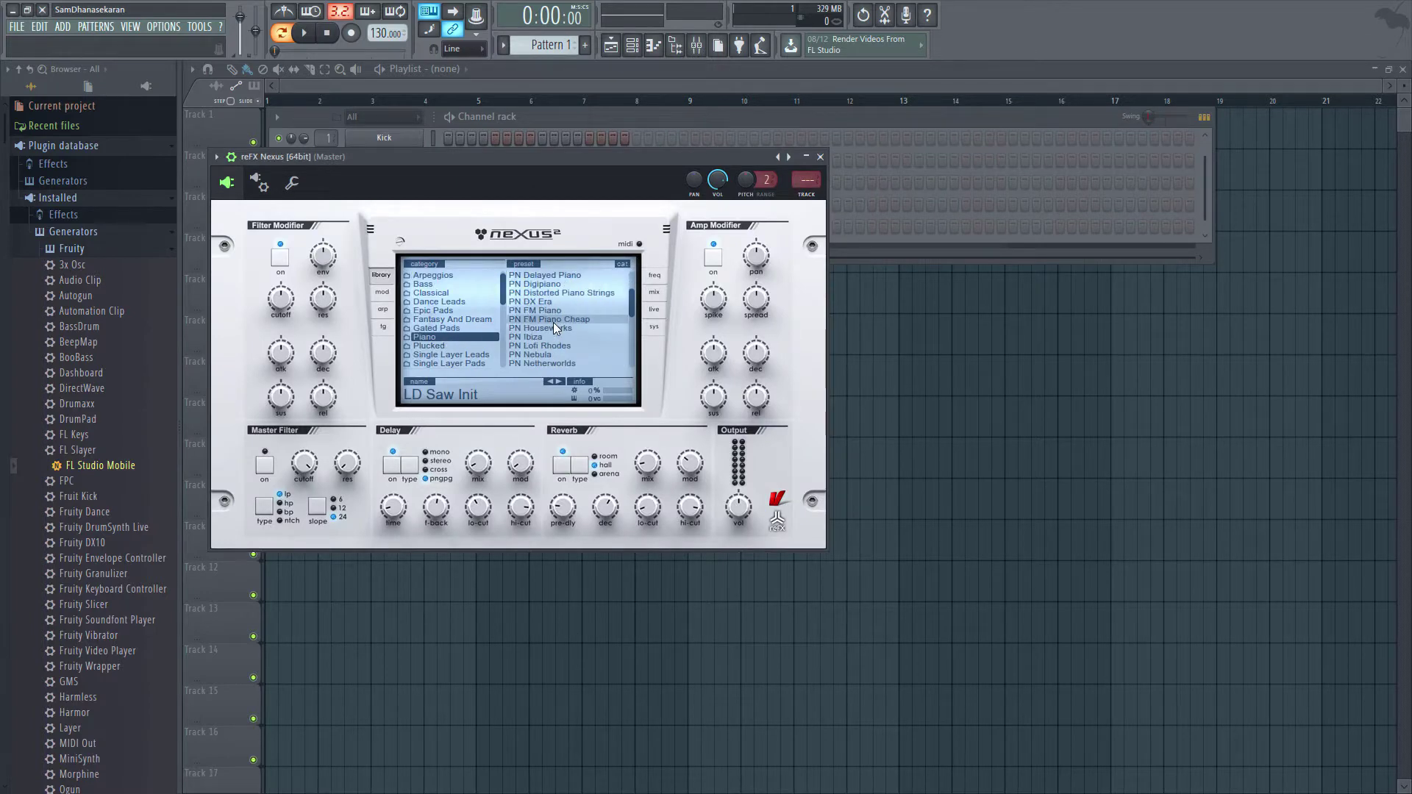
pyautogui.scroll(-3, 553, 322)
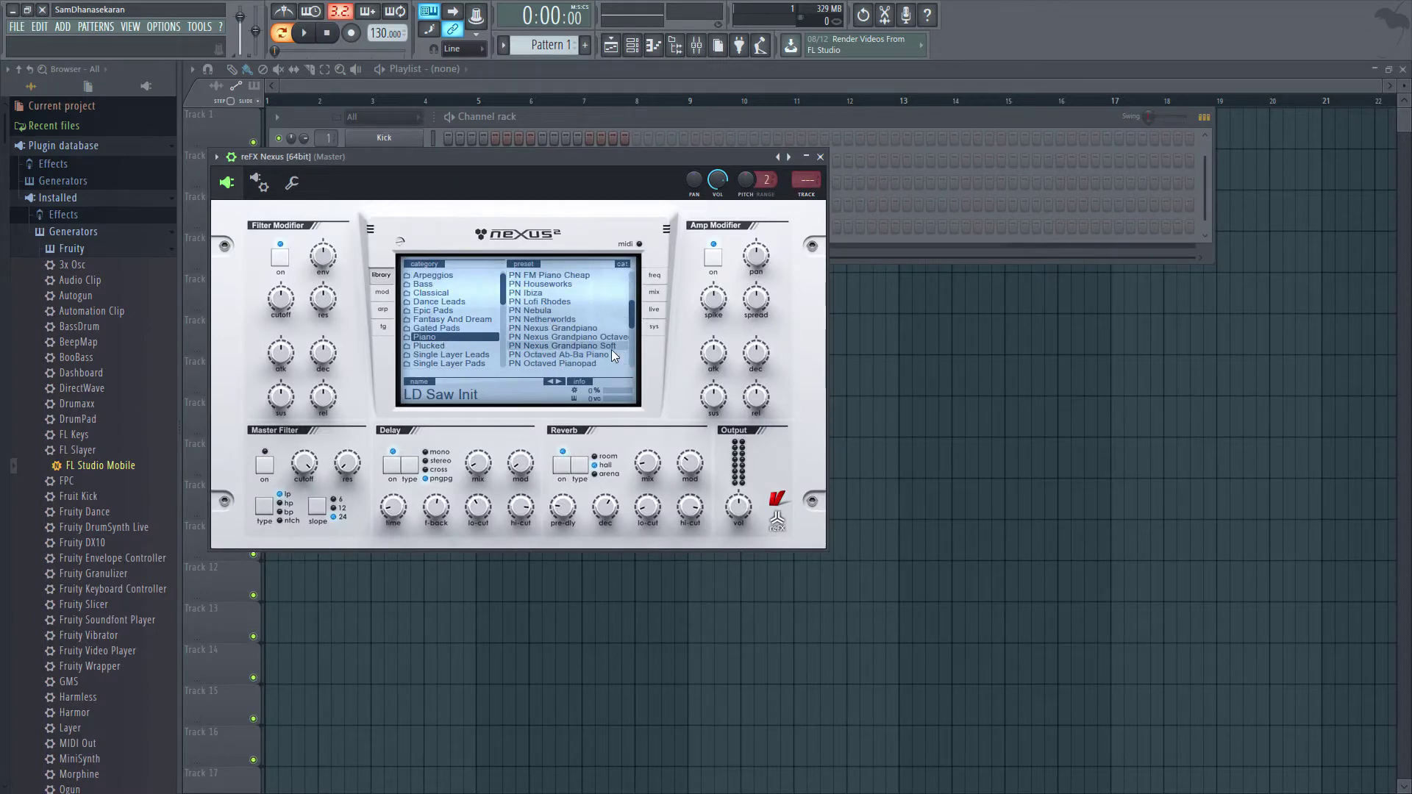
pyautogui.click(585, 346)
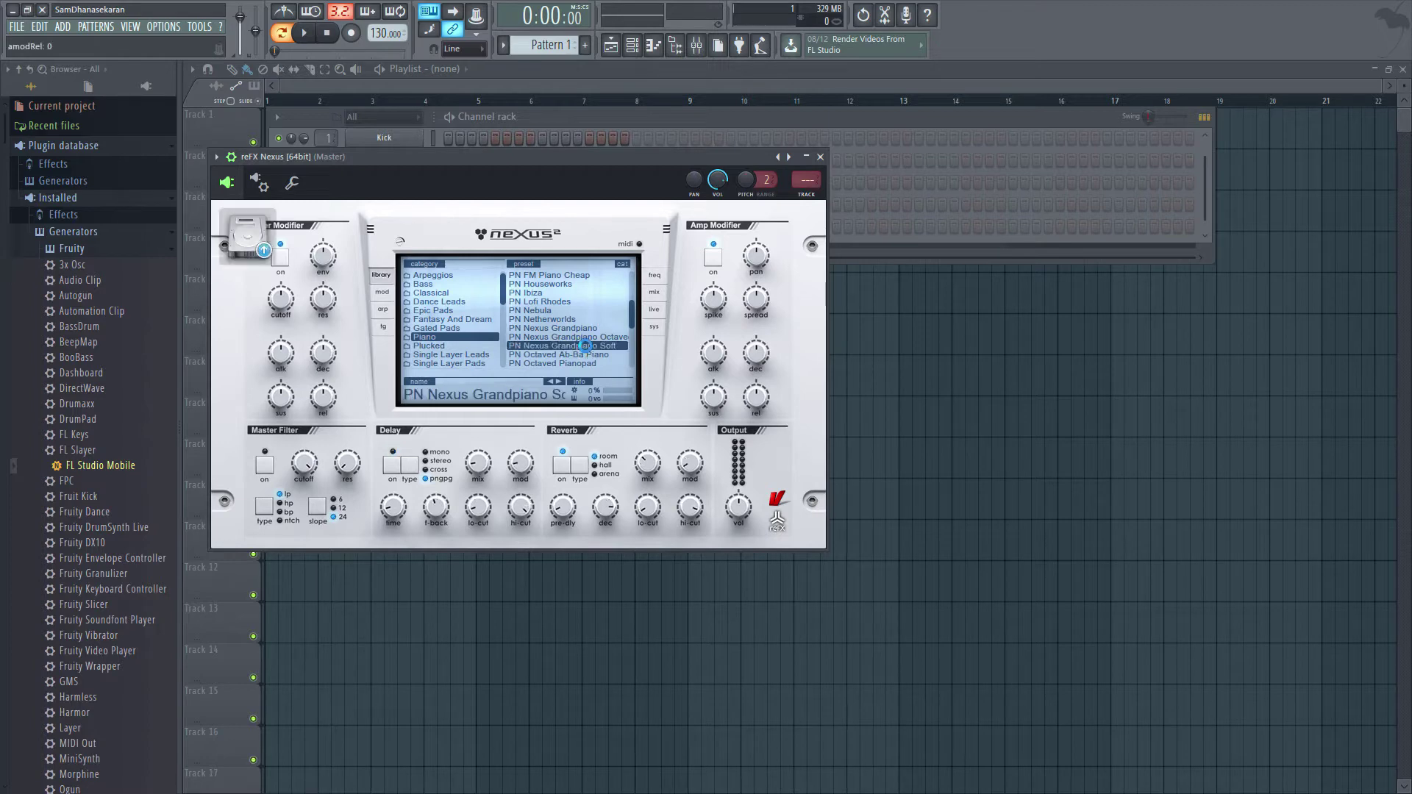
# Step: Open the piano roll for the reFX Nexus channel
pyautogui.click(757, 114)
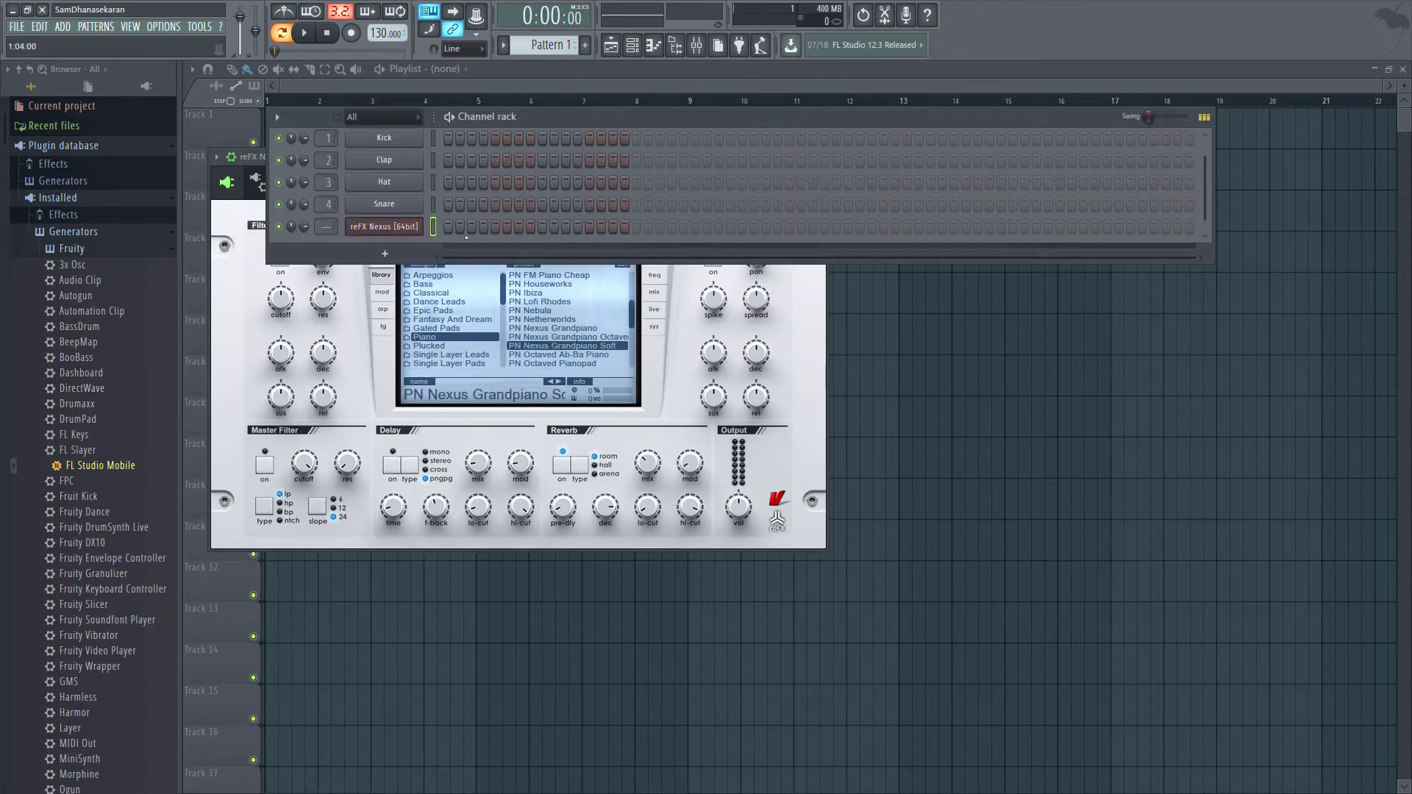
pyautogui.rightClick(391, 230)
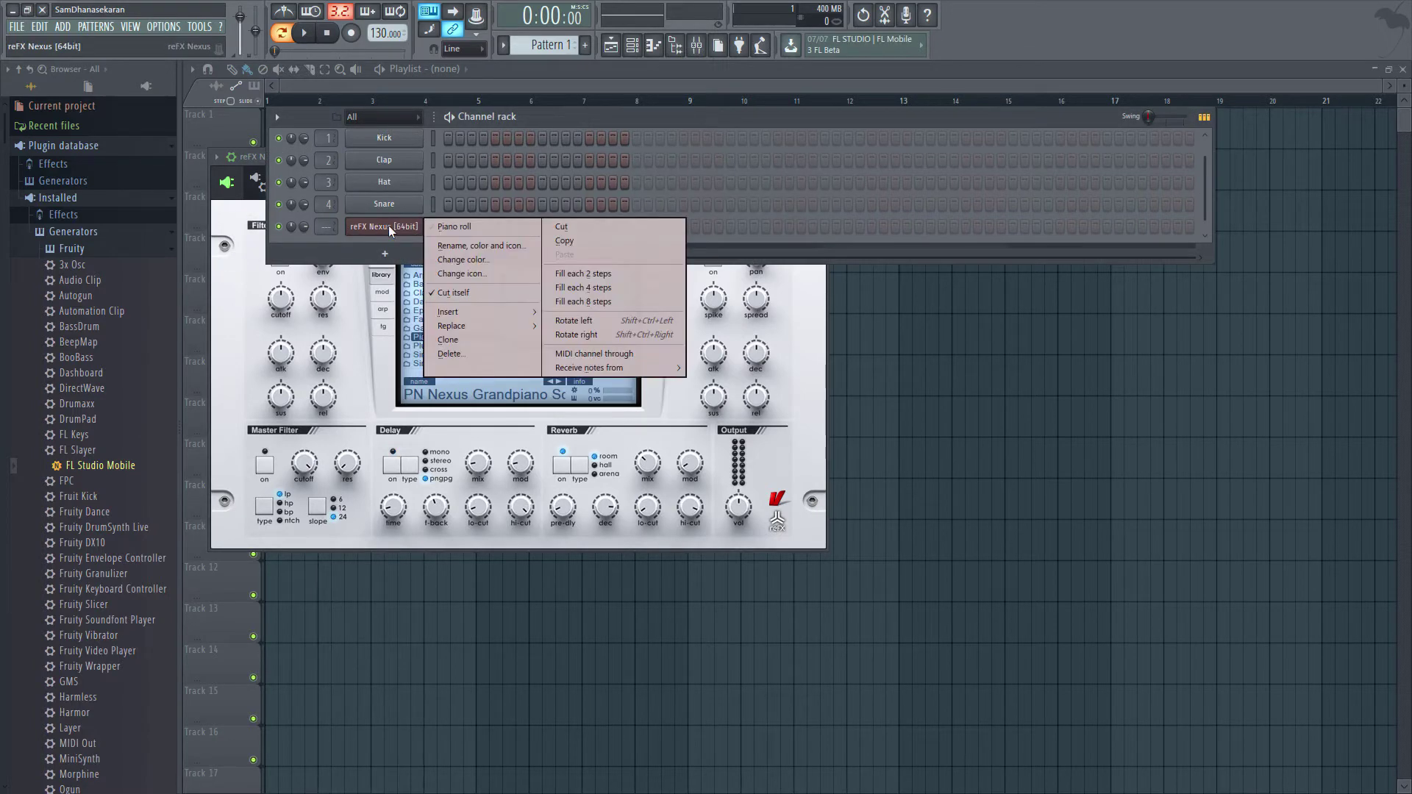
pyautogui.click(441, 228)
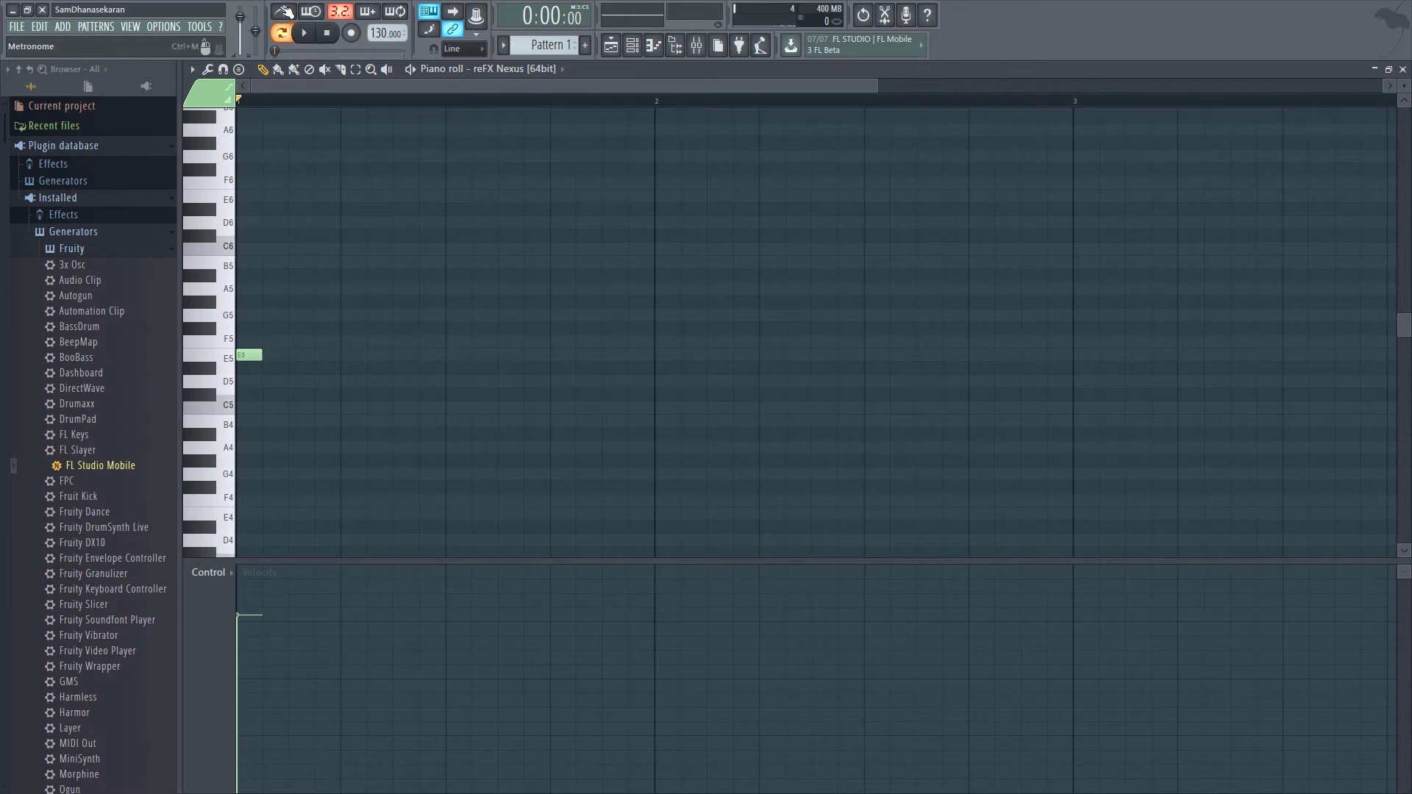
# Step: Turn on the metronome and set the project tempo to 120 BPM
pyautogui.click(284, 12)
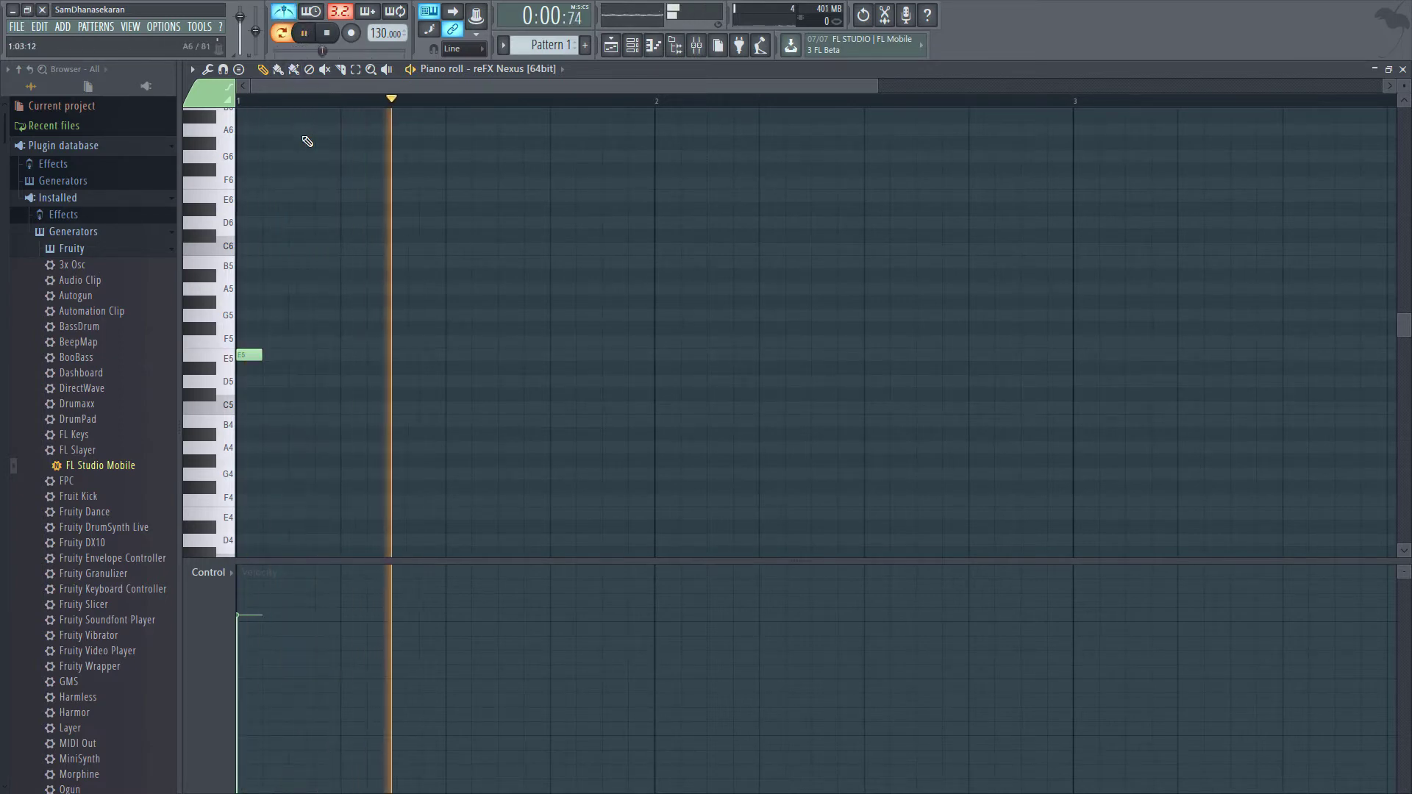
pyautogui.rightClick(376, 32)
pyautogui.click(551, 118)
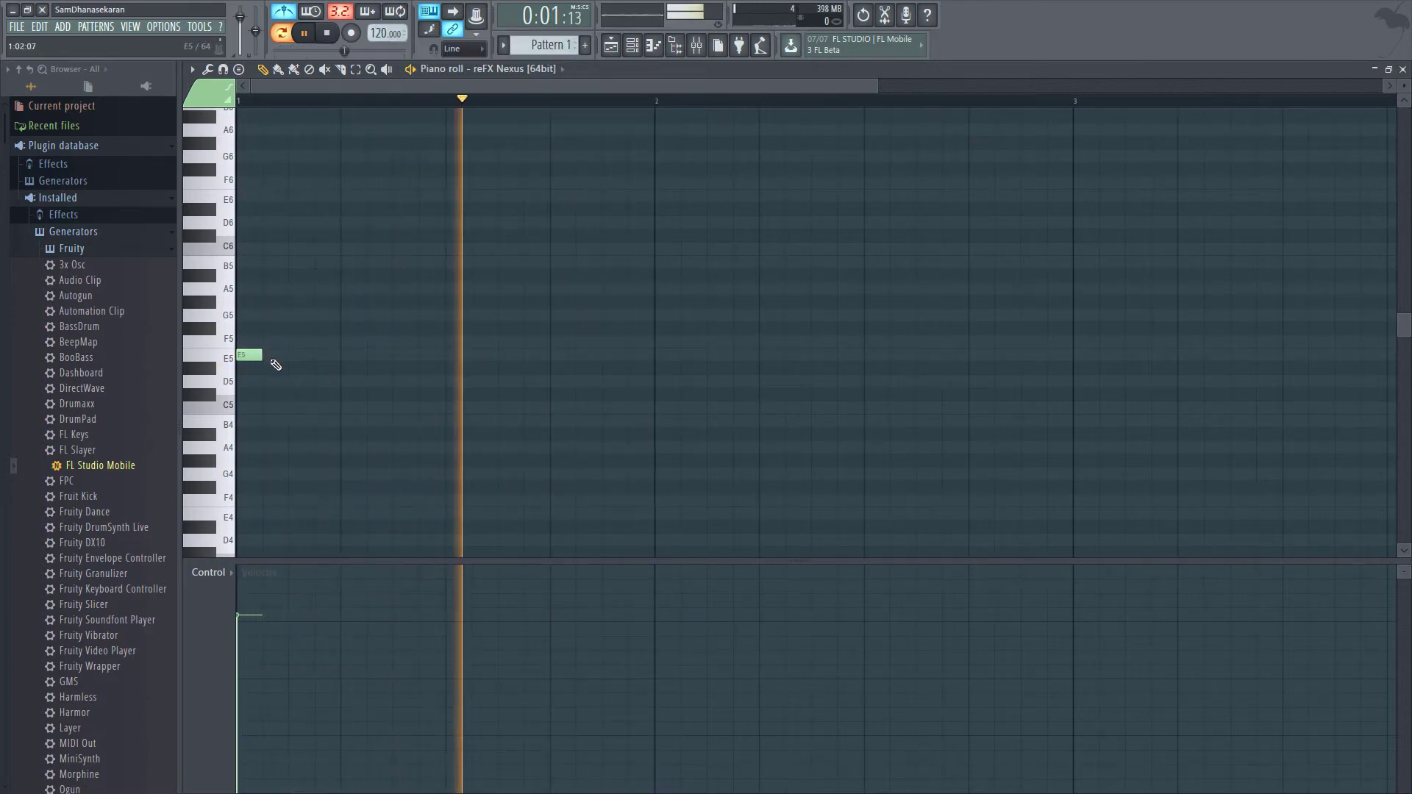
# Step: Lengthen the first E5 note to one beat, leaving no extra short note after it
pyautogui.click(272, 358)
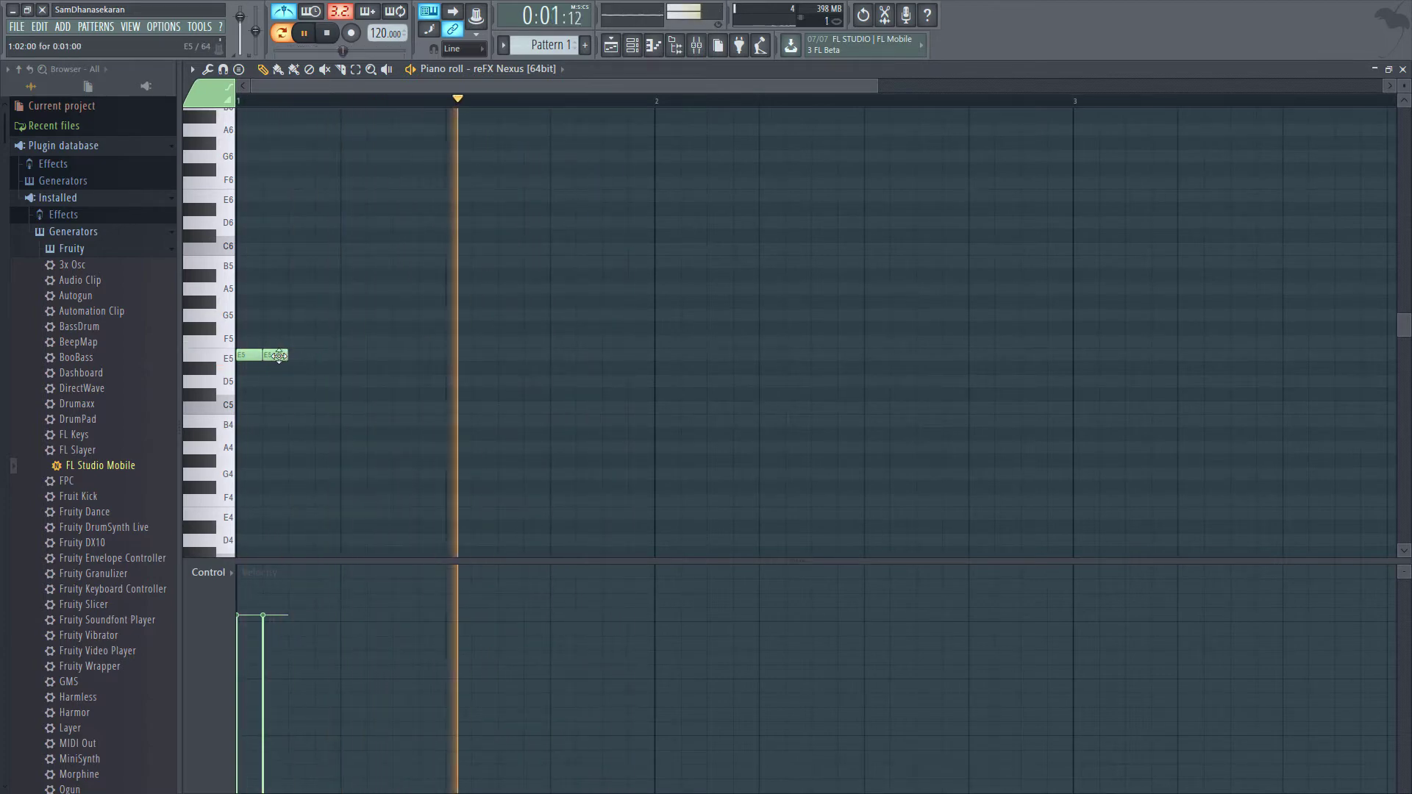
pyautogui.rightClick(280, 358)
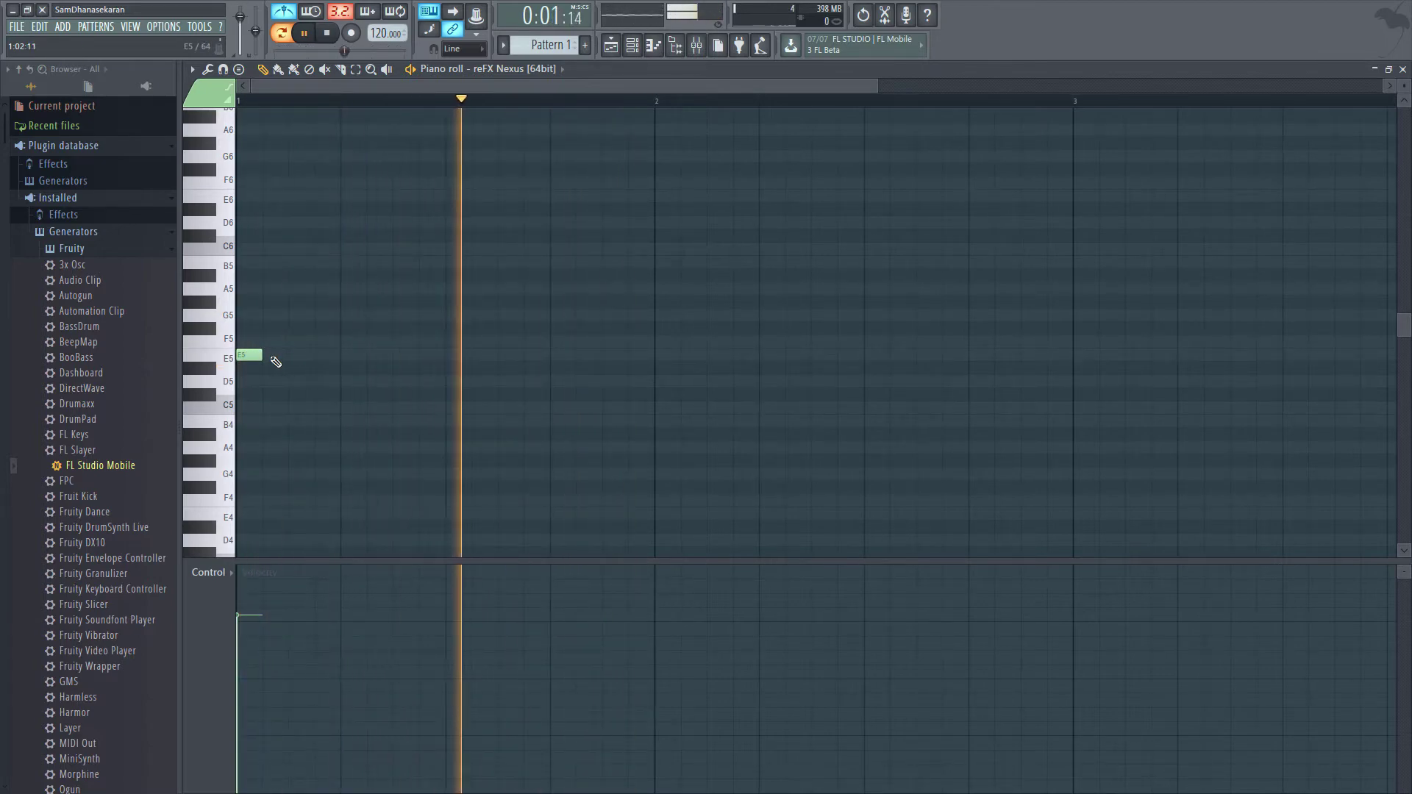
pyautogui.moveTo(258, 355); pyautogui.dragTo(338, 358)
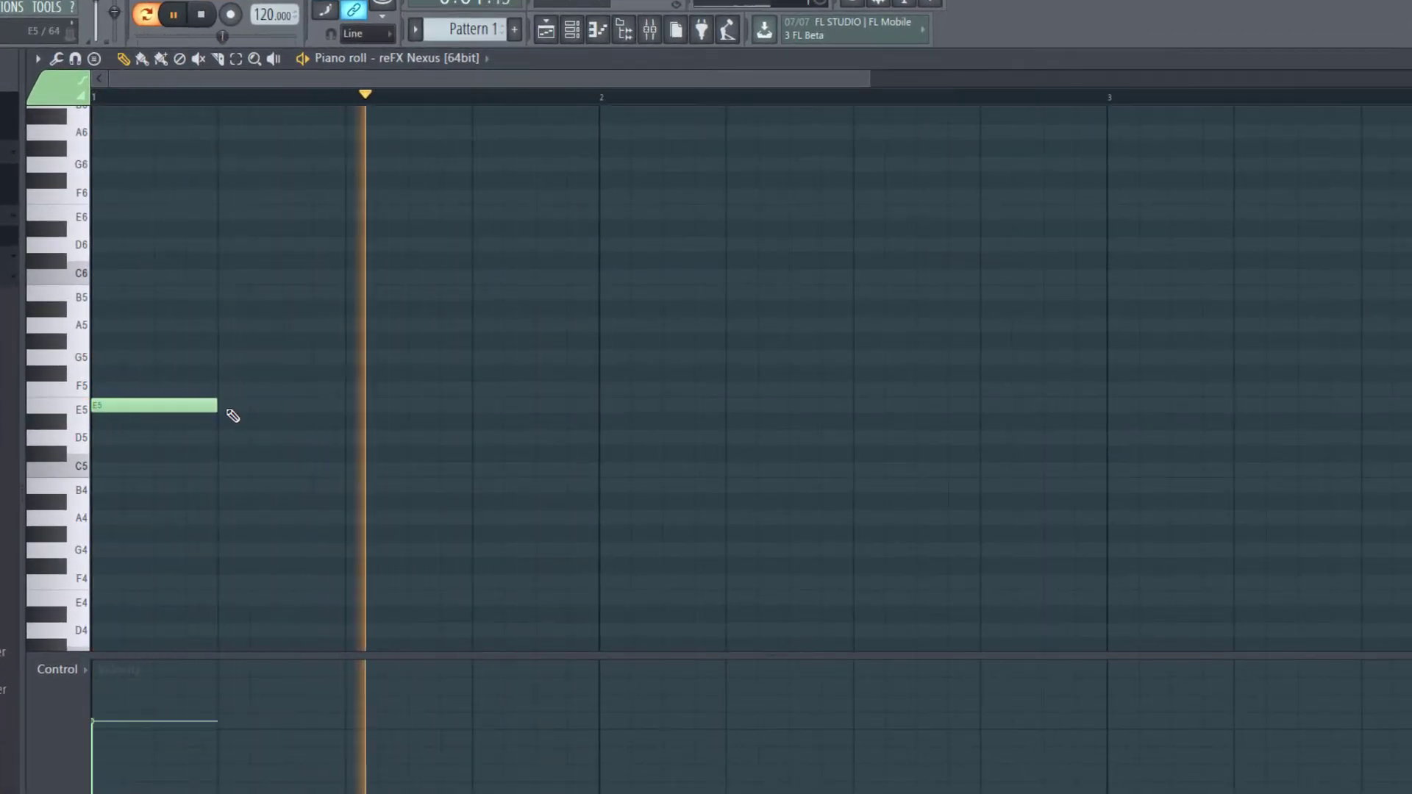
# Step: Add one-beat E5, F5 and G5 notes in sequence to fill the rest of bar 1
pyautogui.click(232, 404)
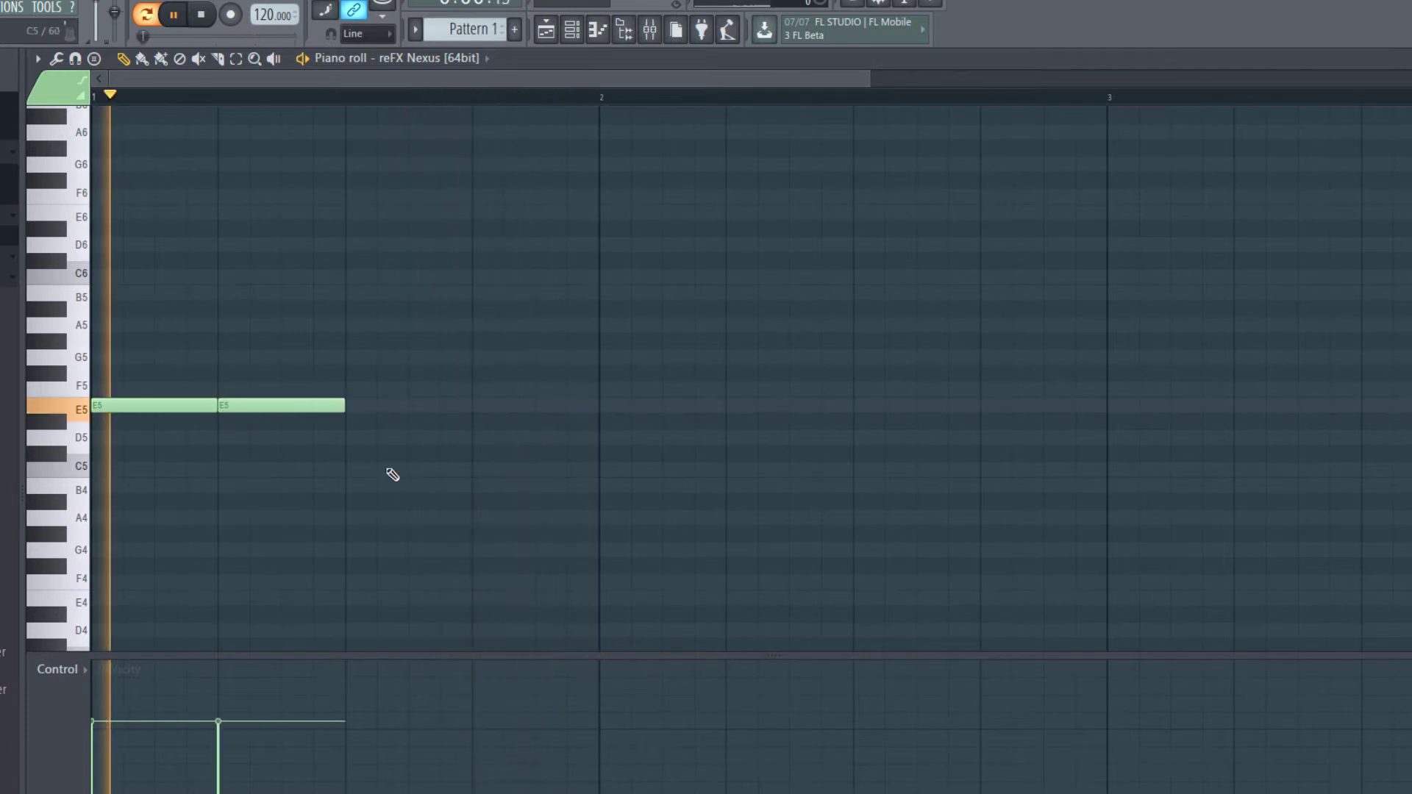
pyautogui.click(352, 391)
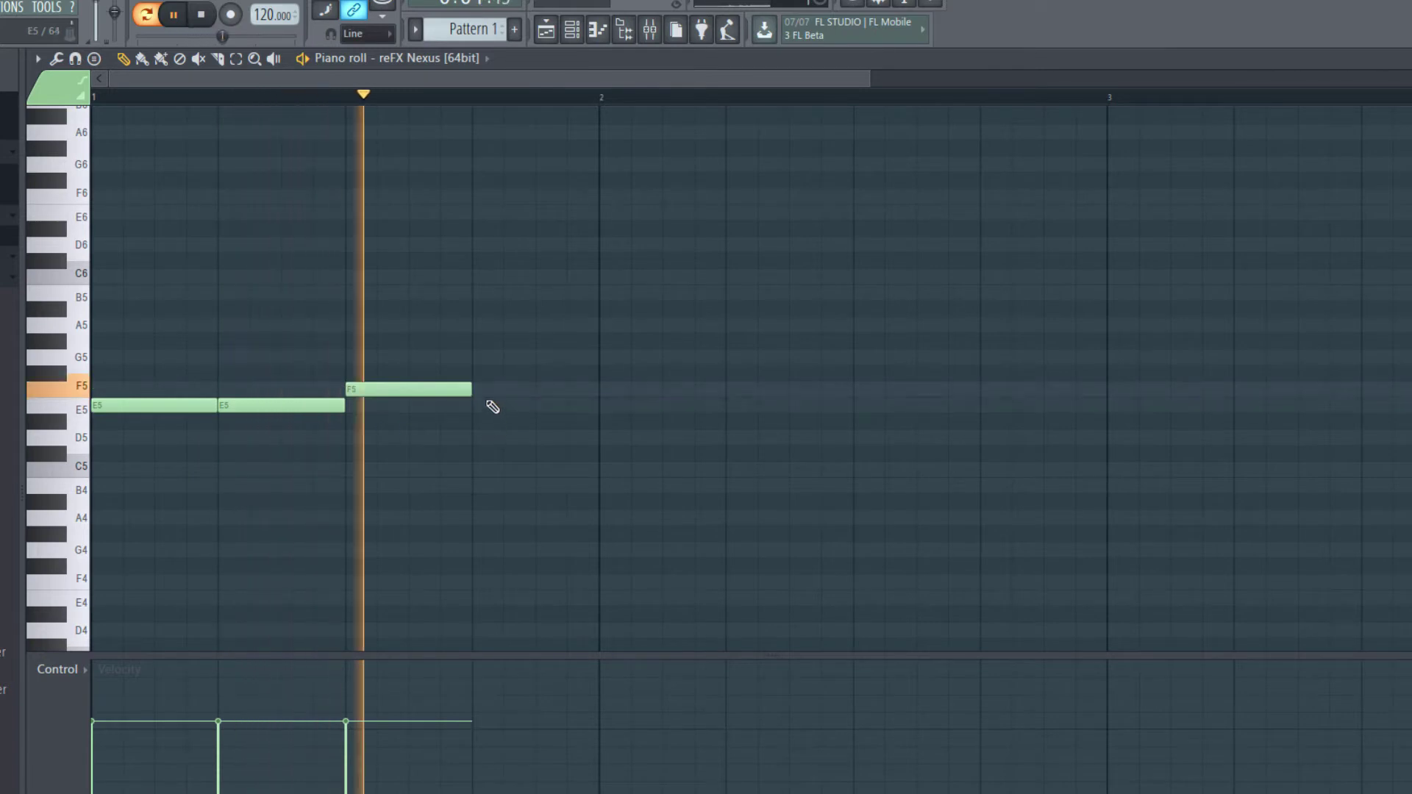
pyautogui.click(481, 360)
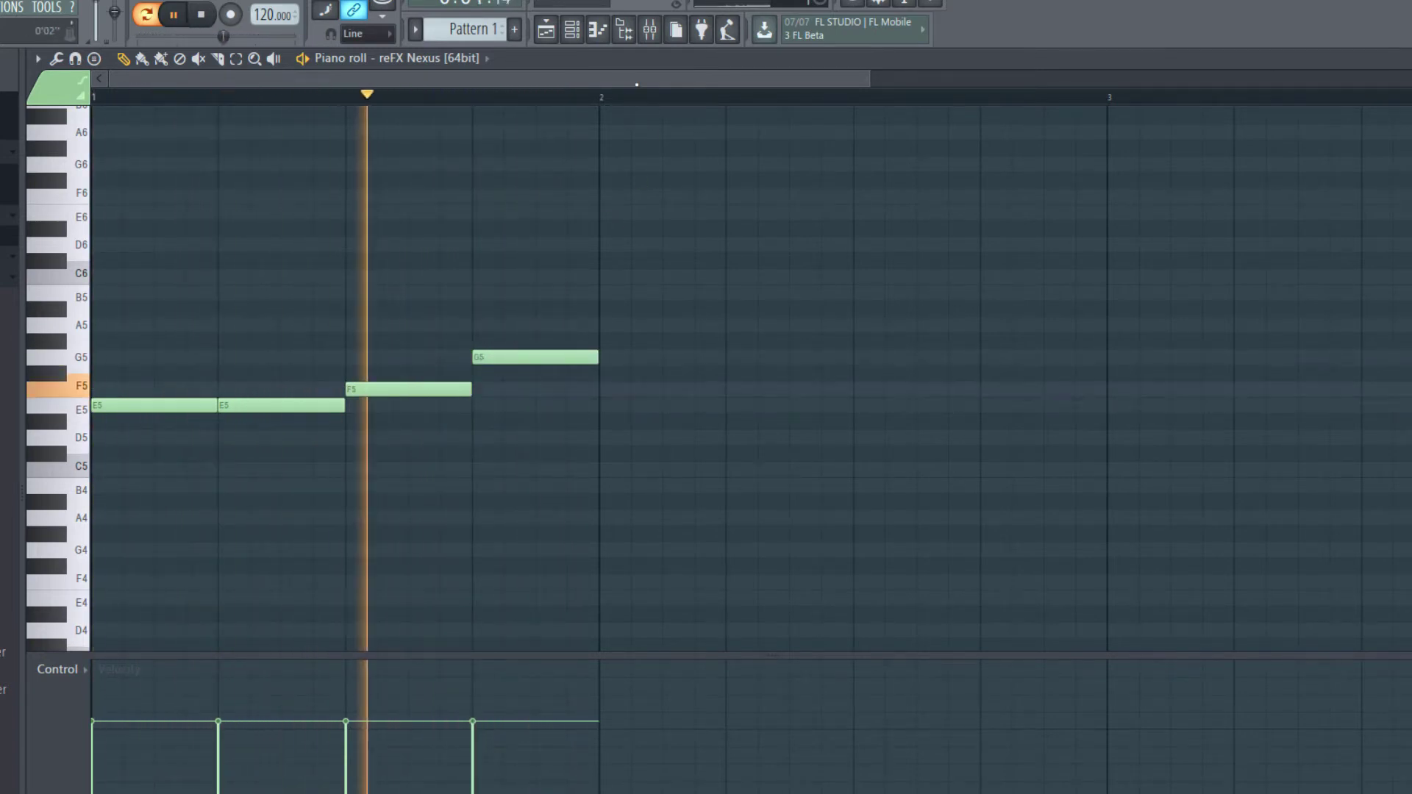
# Step: Fill bar 2 with consecutive one-beat notes G5, F5, E5 and D5
pyautogui.hscroll(1, 559, 242)
pyautogui.click(482, 360)
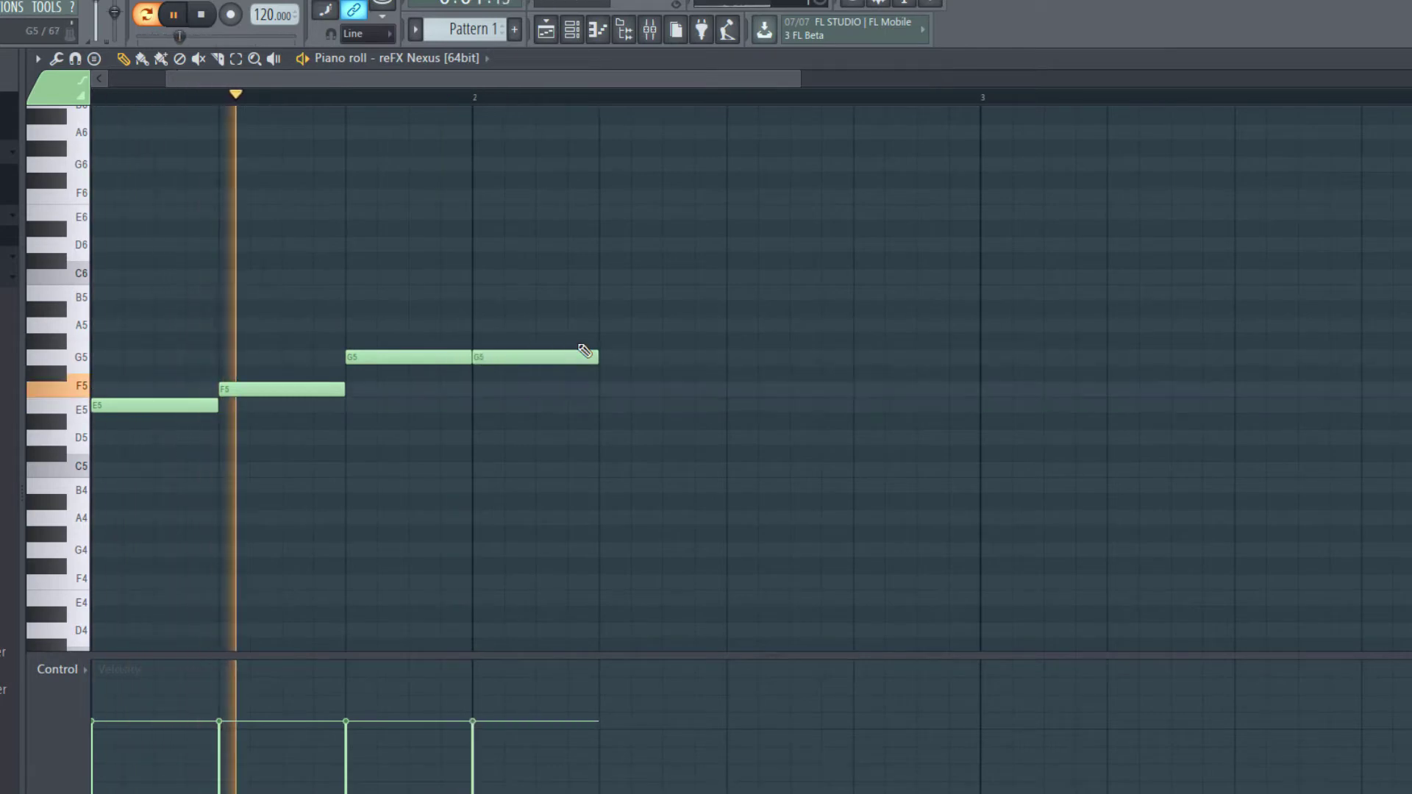
pyautogui.hscroll(1, 664, 139)
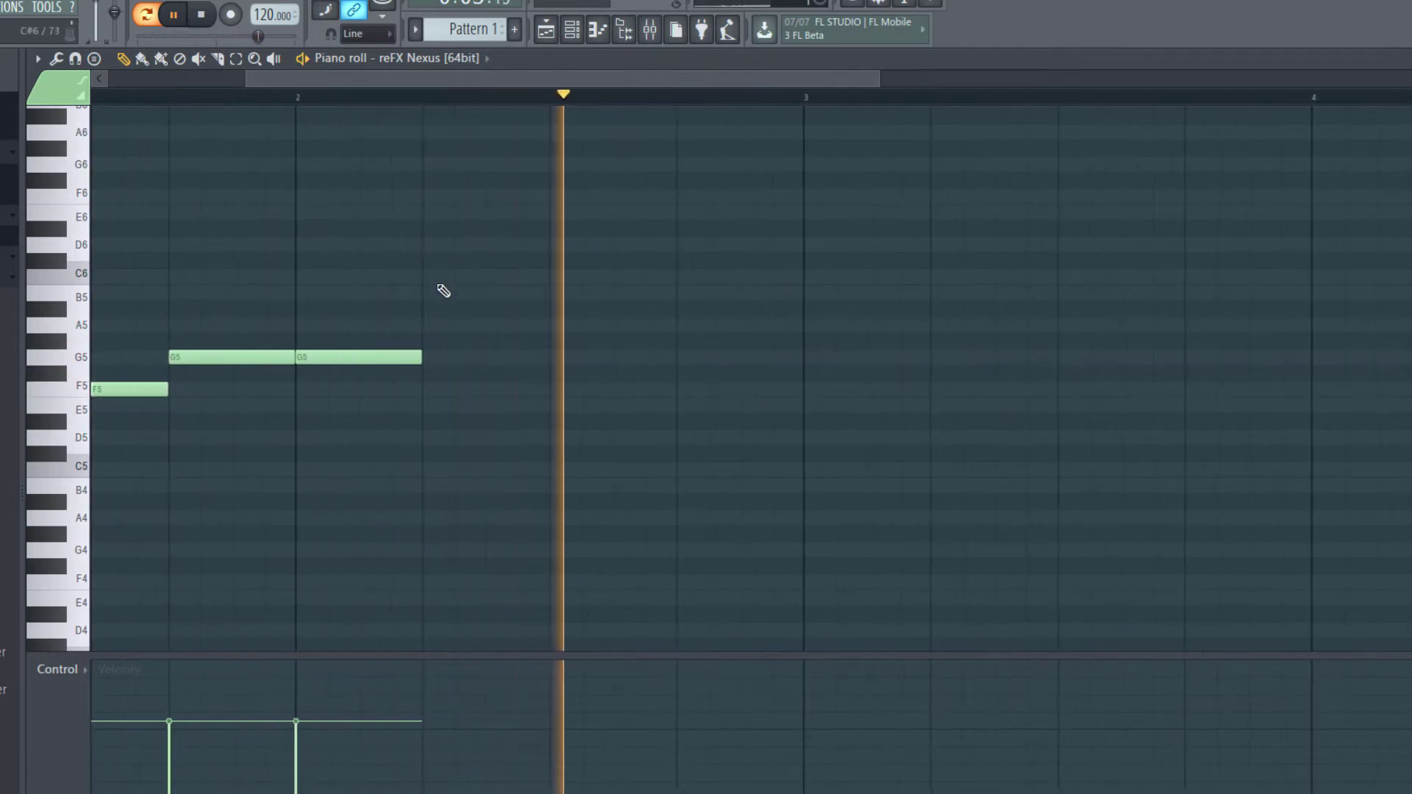
pyautogui.click(425, 388)
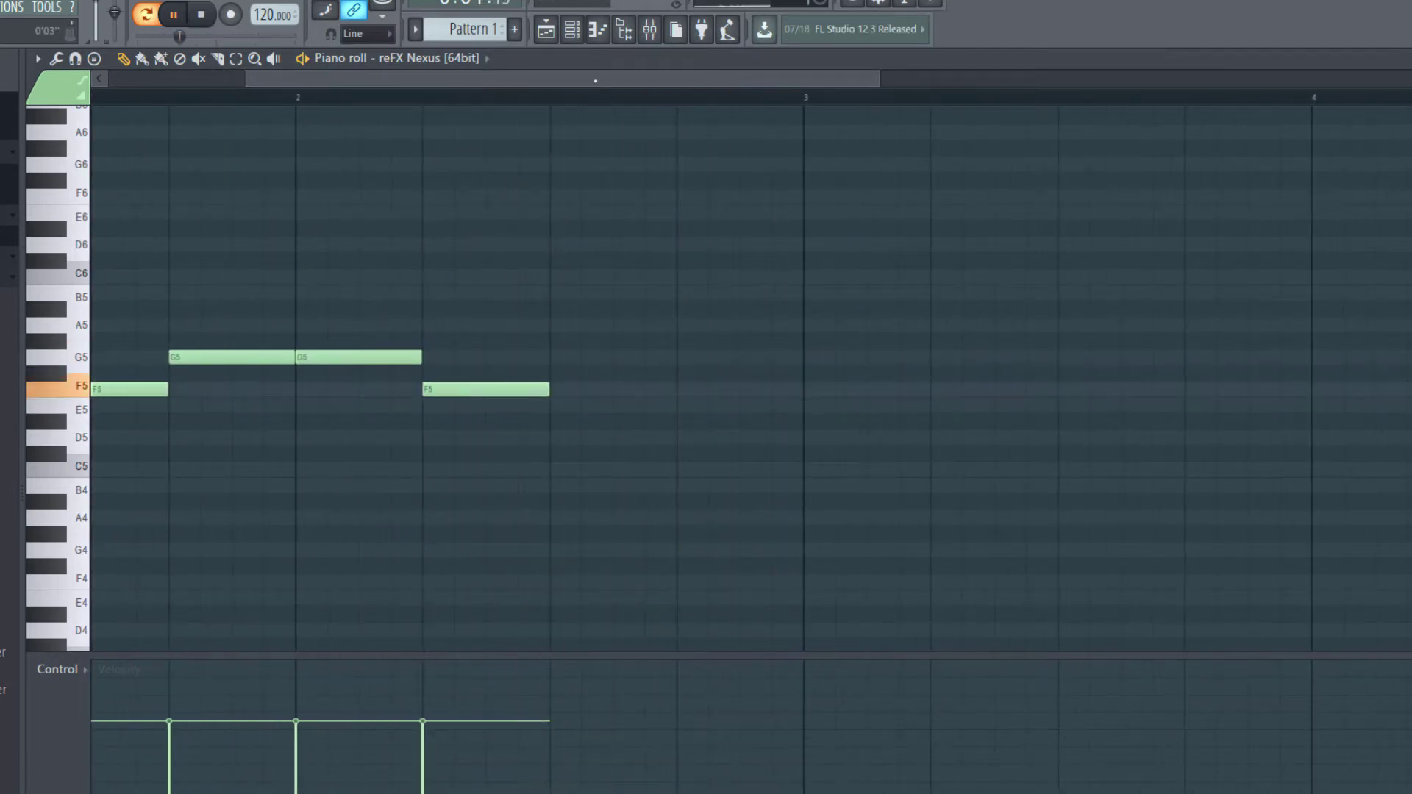
pyautogui.hscroll(1, 644, 211)
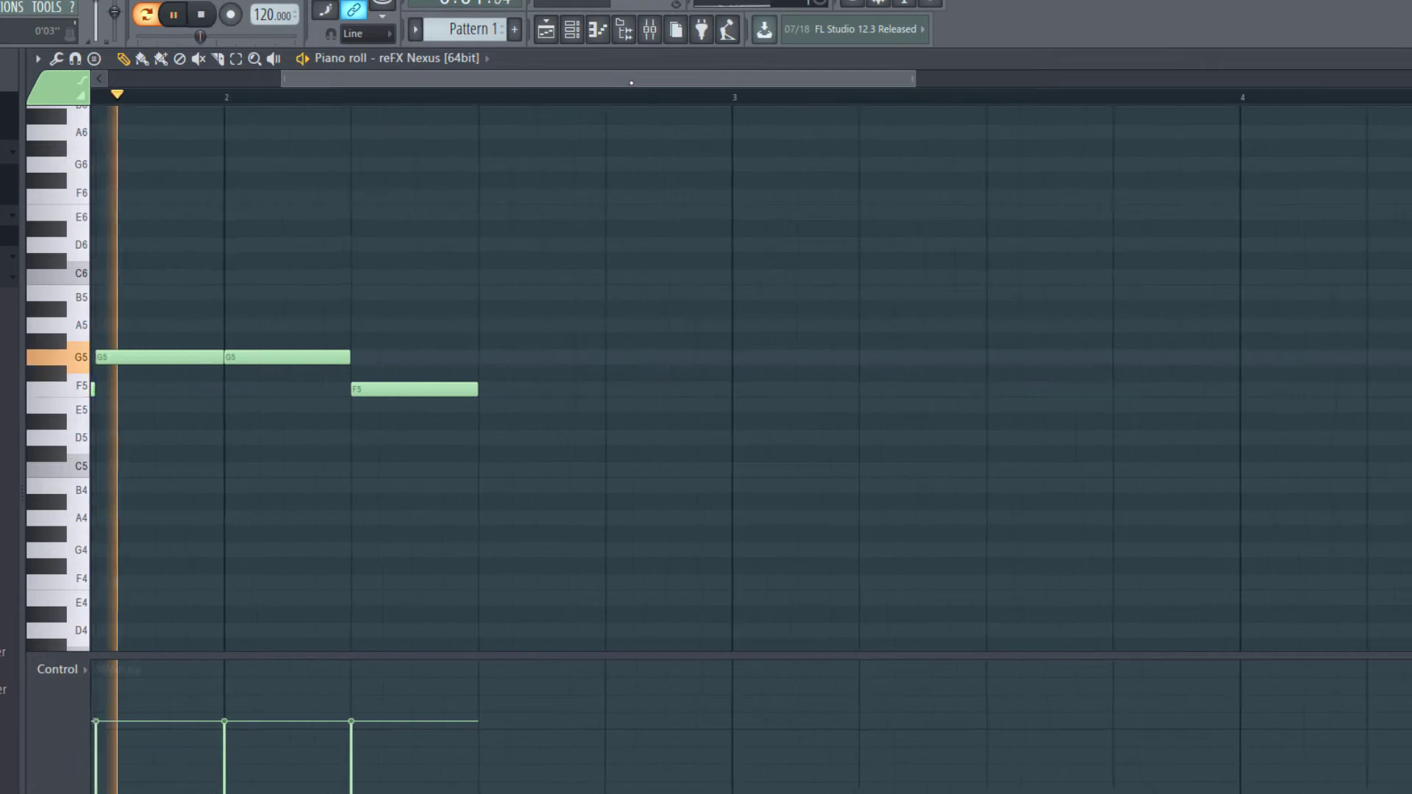
pyautogui.click(475, 407)
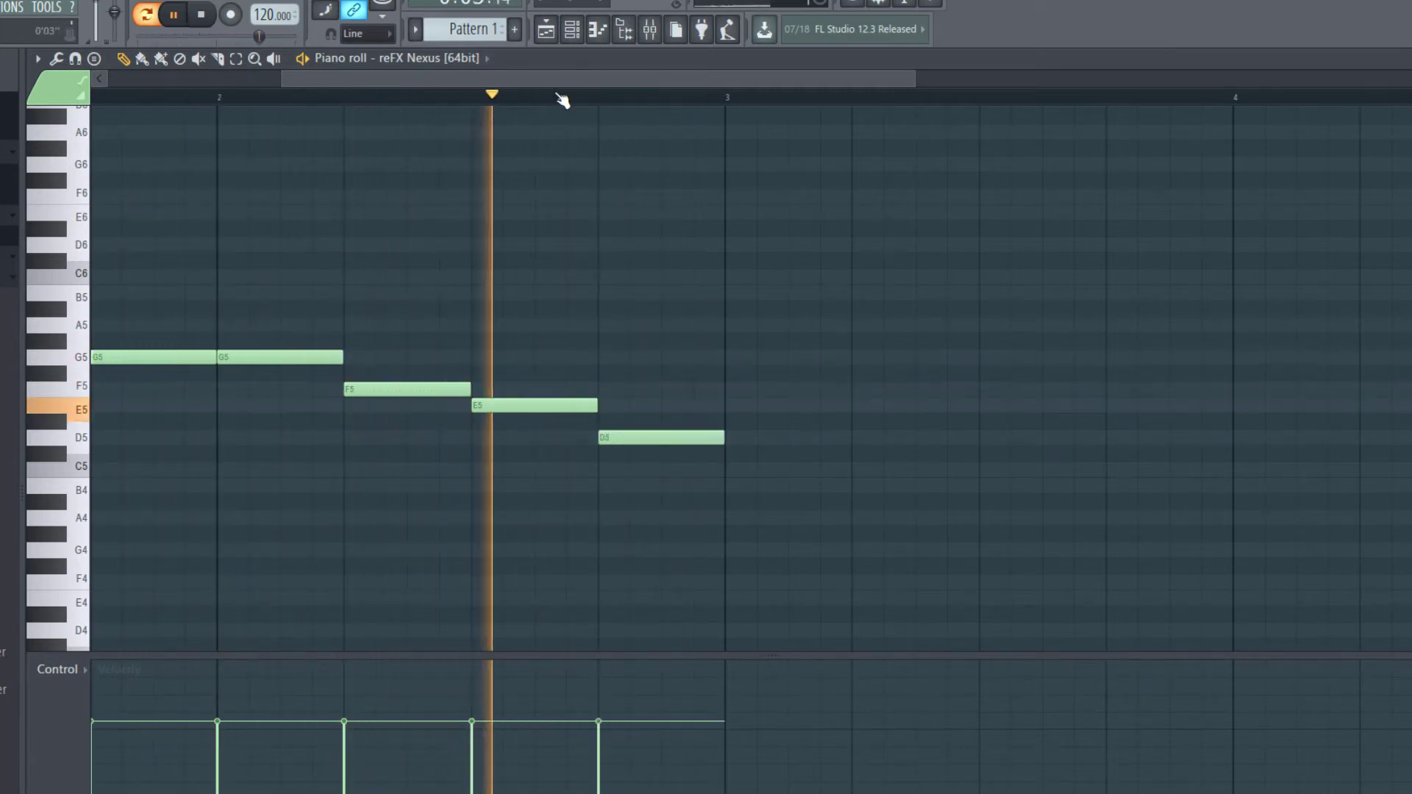
# Step: Fill bar 3 with consecutive one-beat notes C5, C5, D5 and E5
pyautogui.click(732, 471)
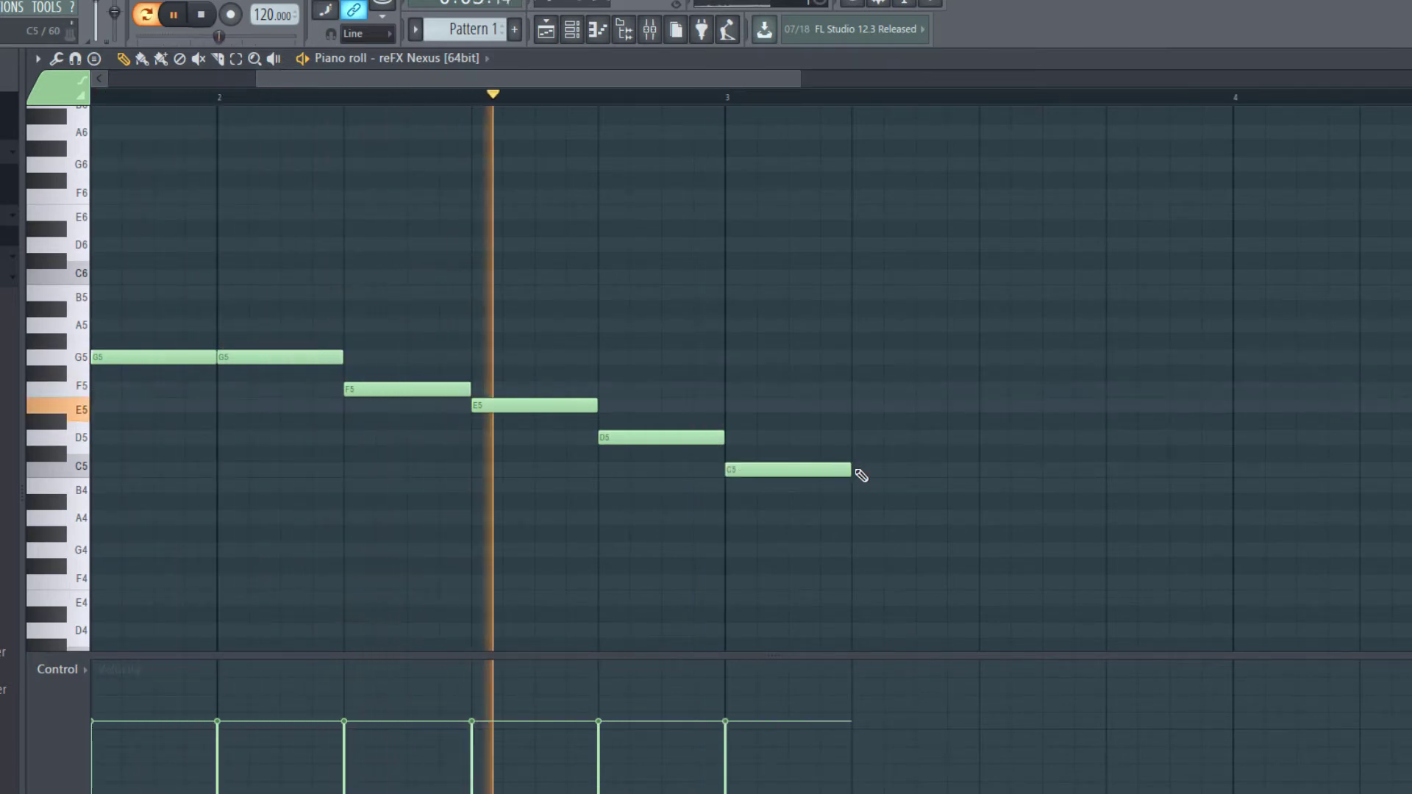
pyautogui.click(858, 471)
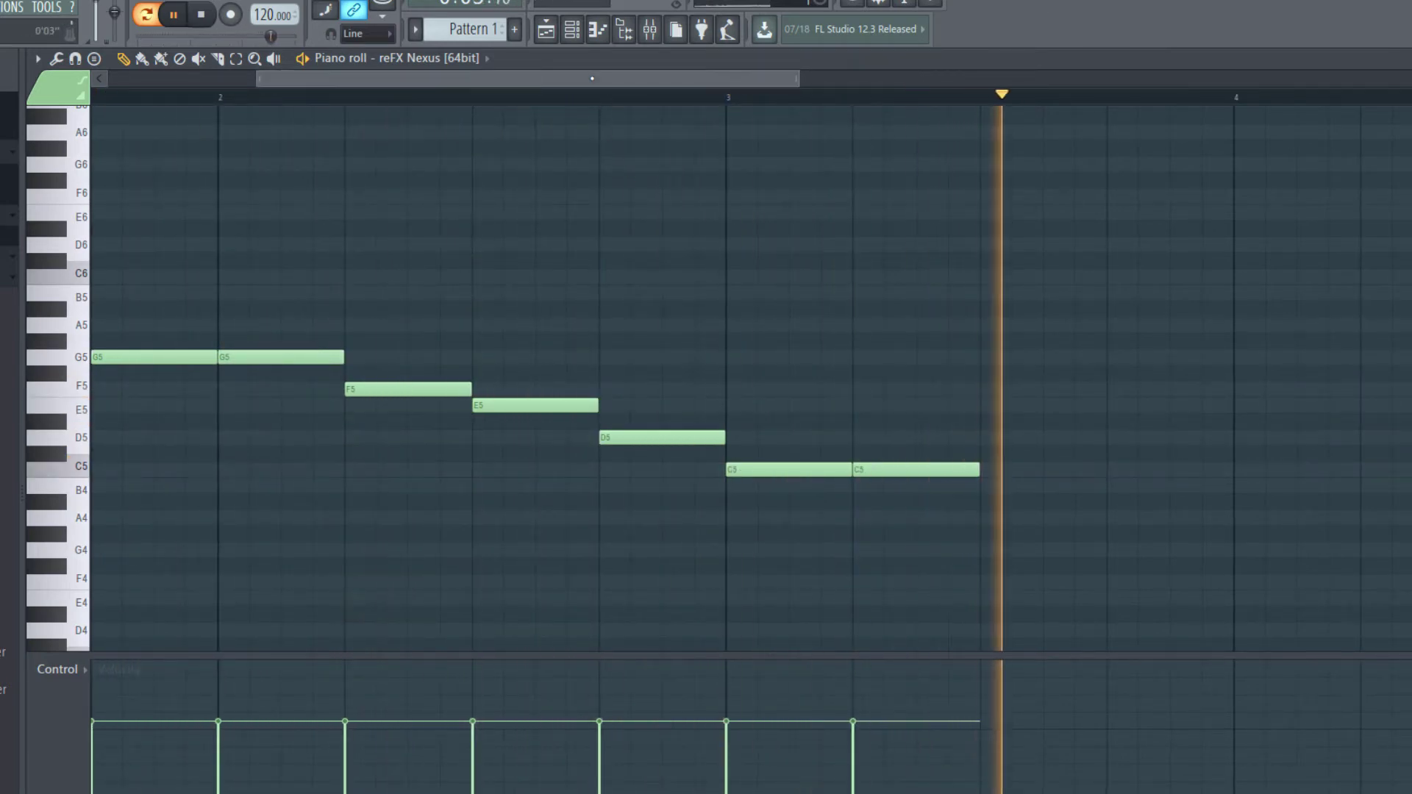
pyautogui.hscroll(4, 758, 286)
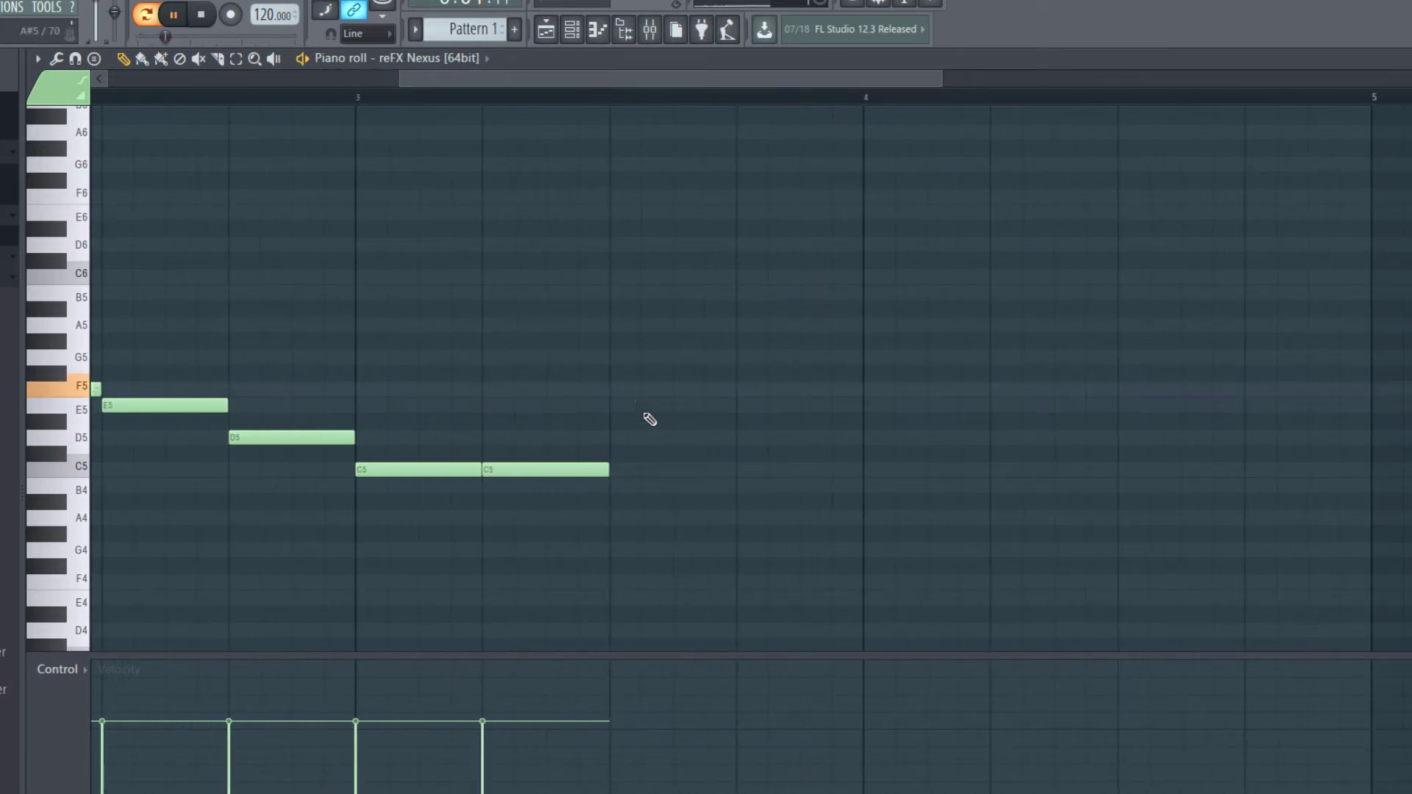
pyautogui.click(614, 438)
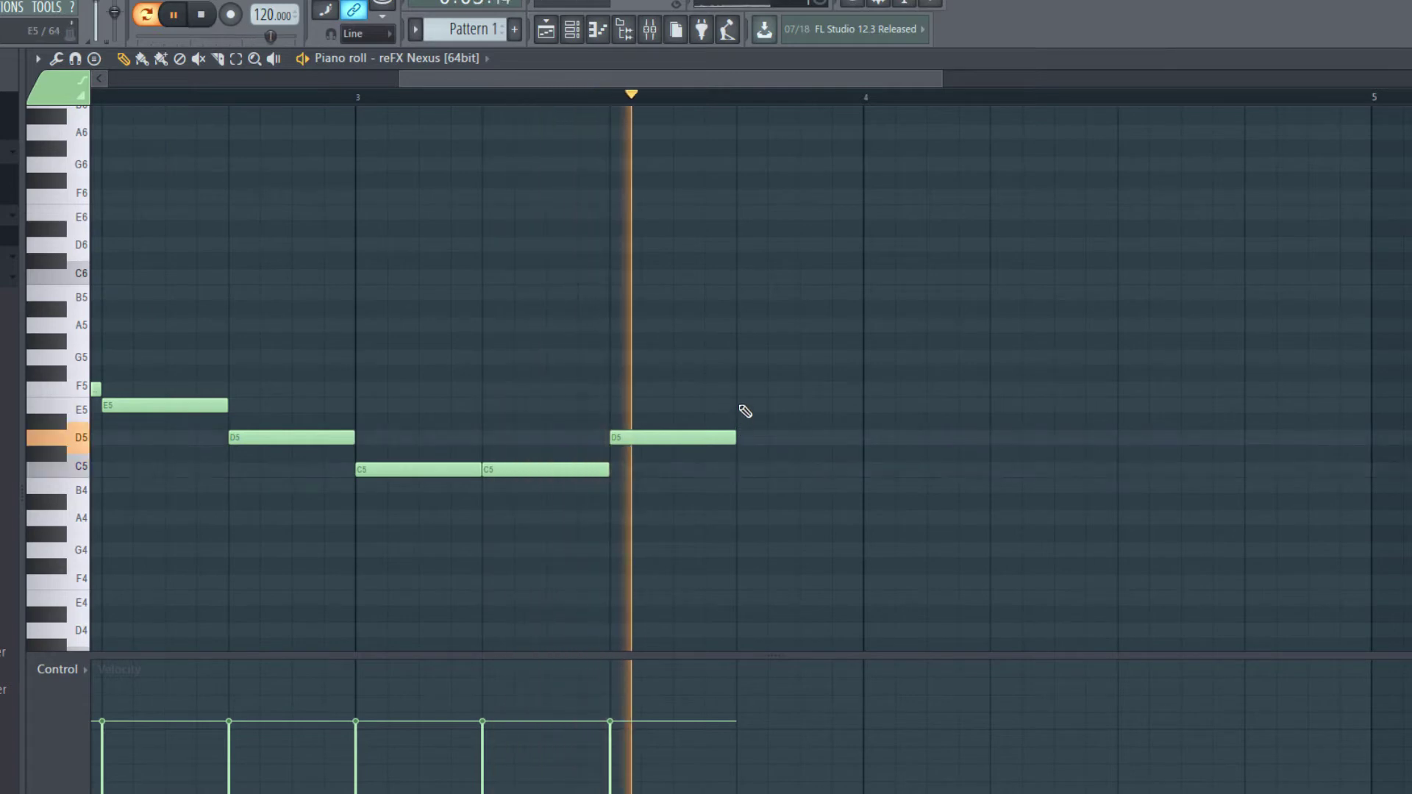
pyautogui.click(741, 405)
# Step: Fill bar 4 with one-beat E5 and D5 notes followed by a D5 note stretched to two beats
pyautogui.moveTo(549, 83); pyautogui.dragTo(729, 83)
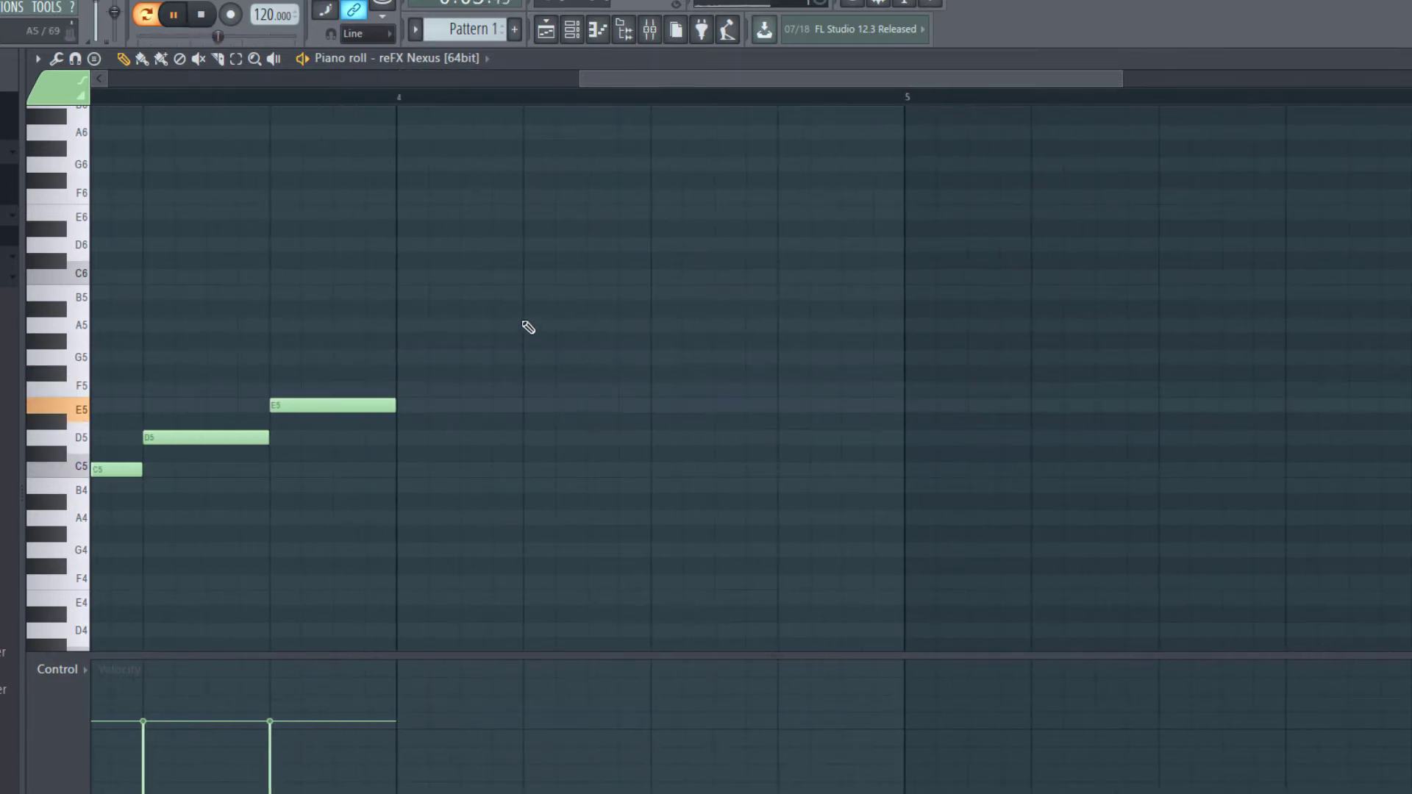
pyautogui.click(404, 408)
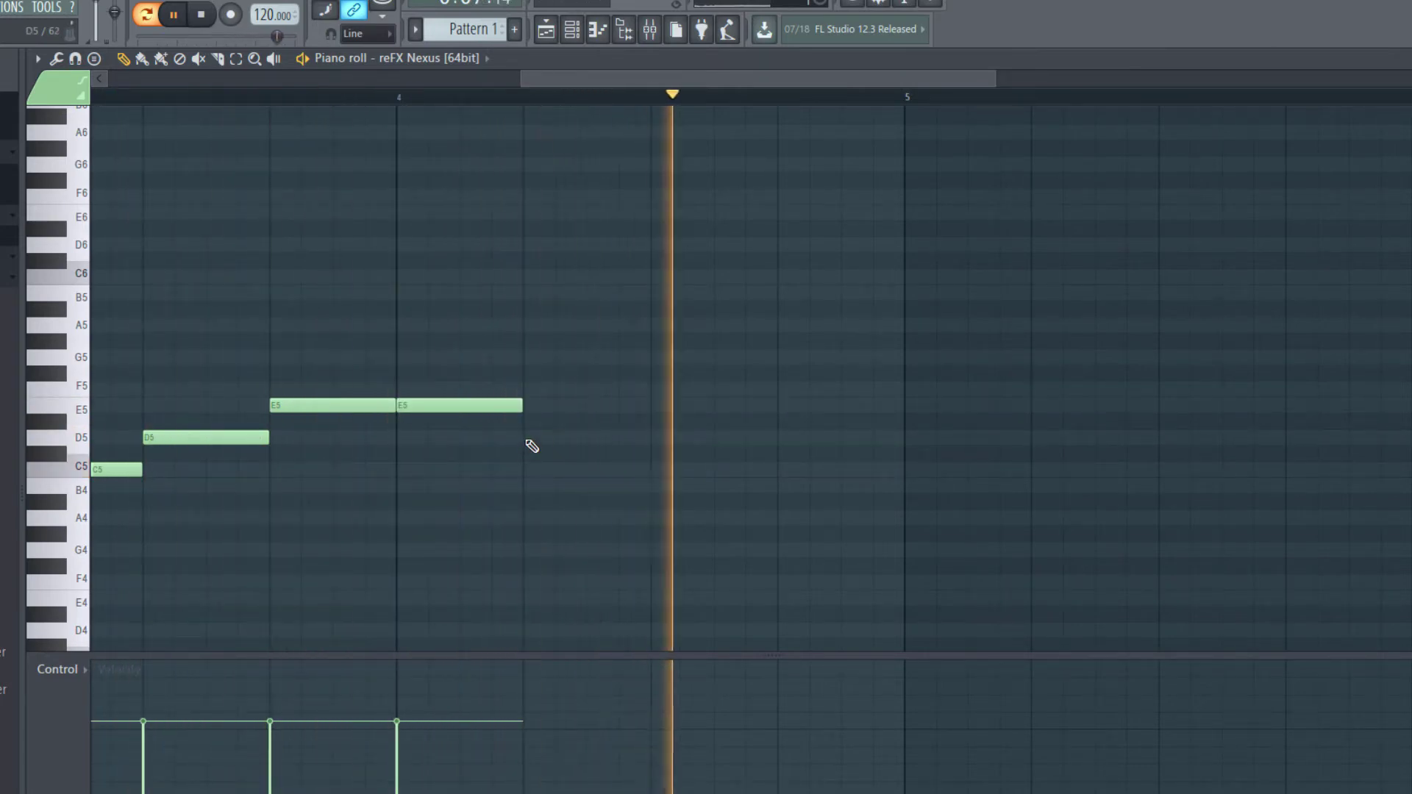
pyautogui.click(530, 440)
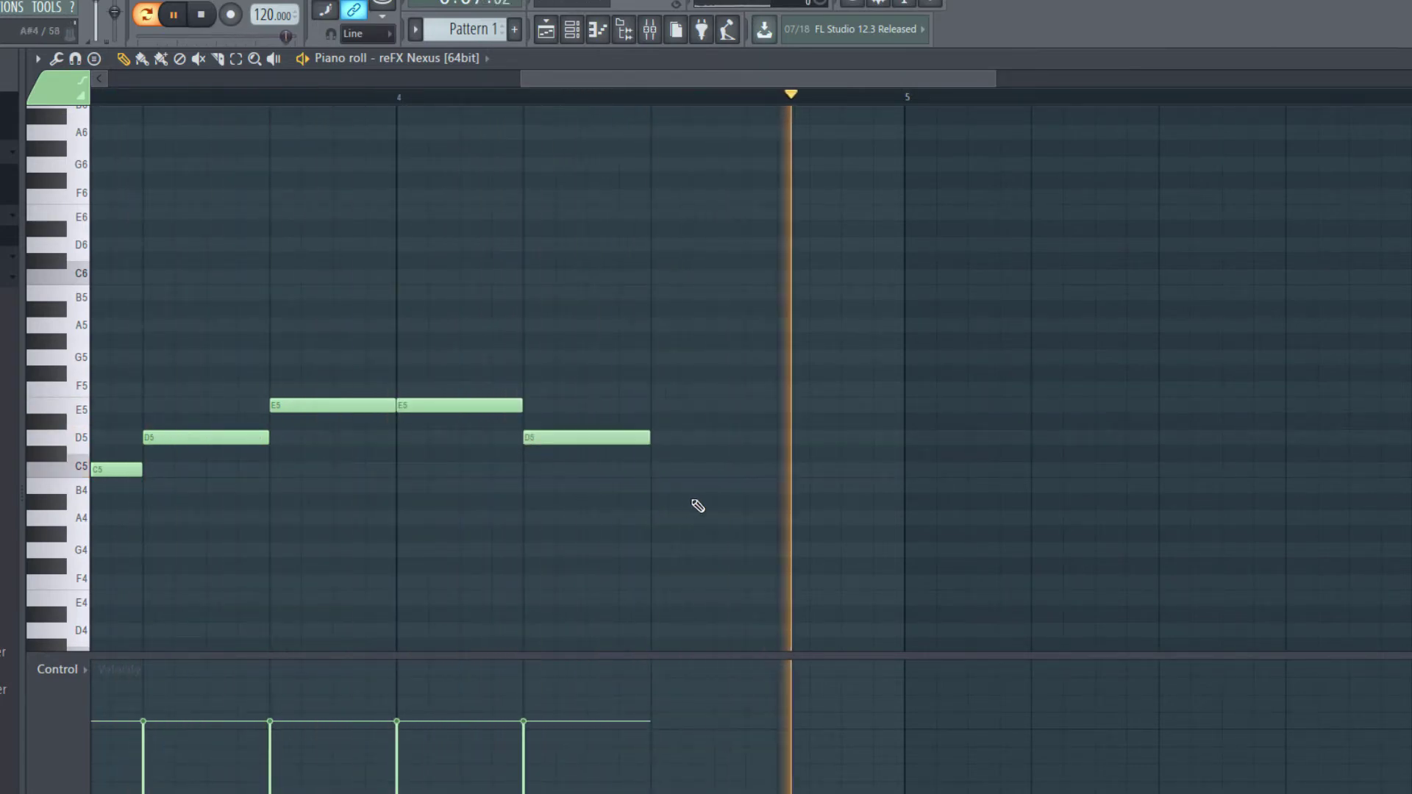
pyautogui.click(657, 439)
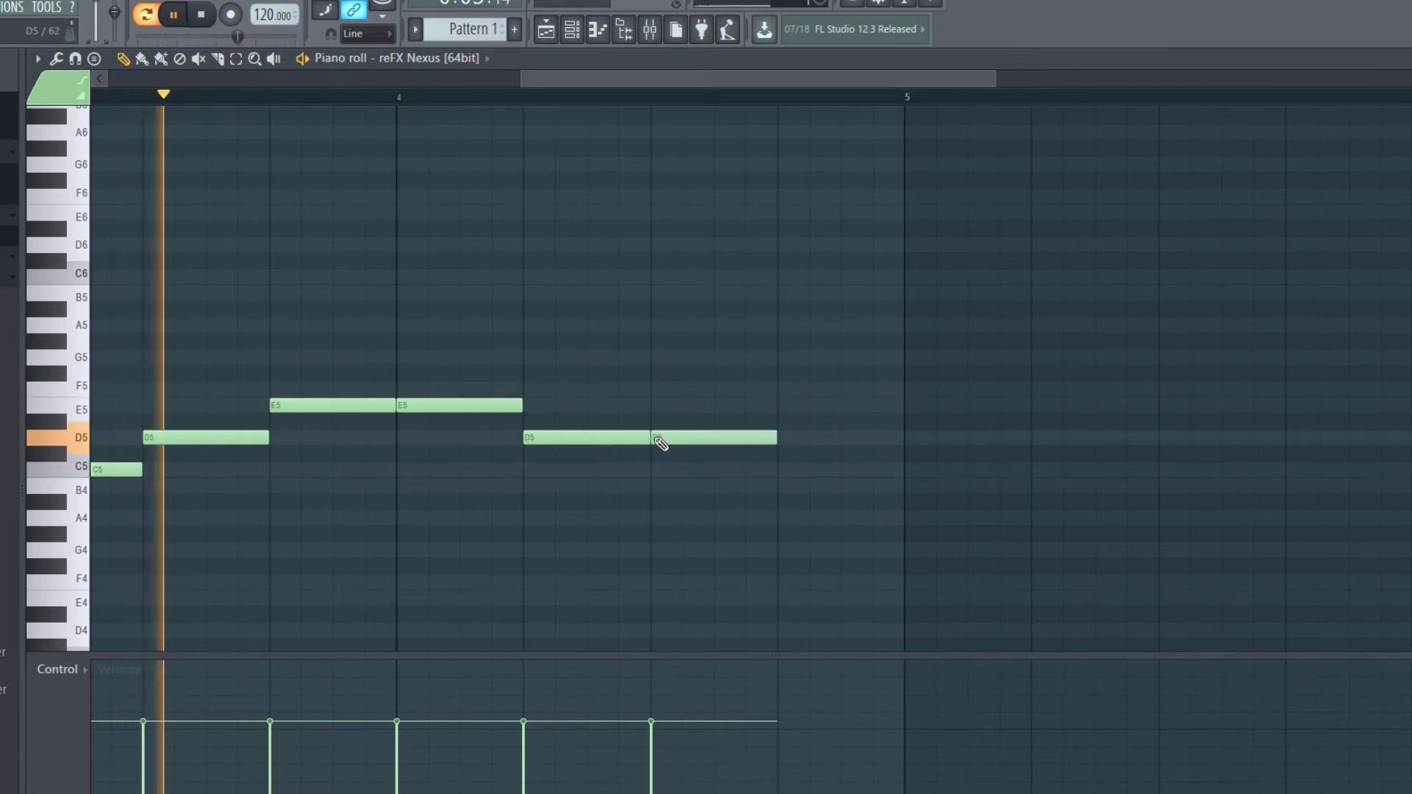
pyautogui.moveTo(775, 438); pyautogui.dragTo(898, 441)
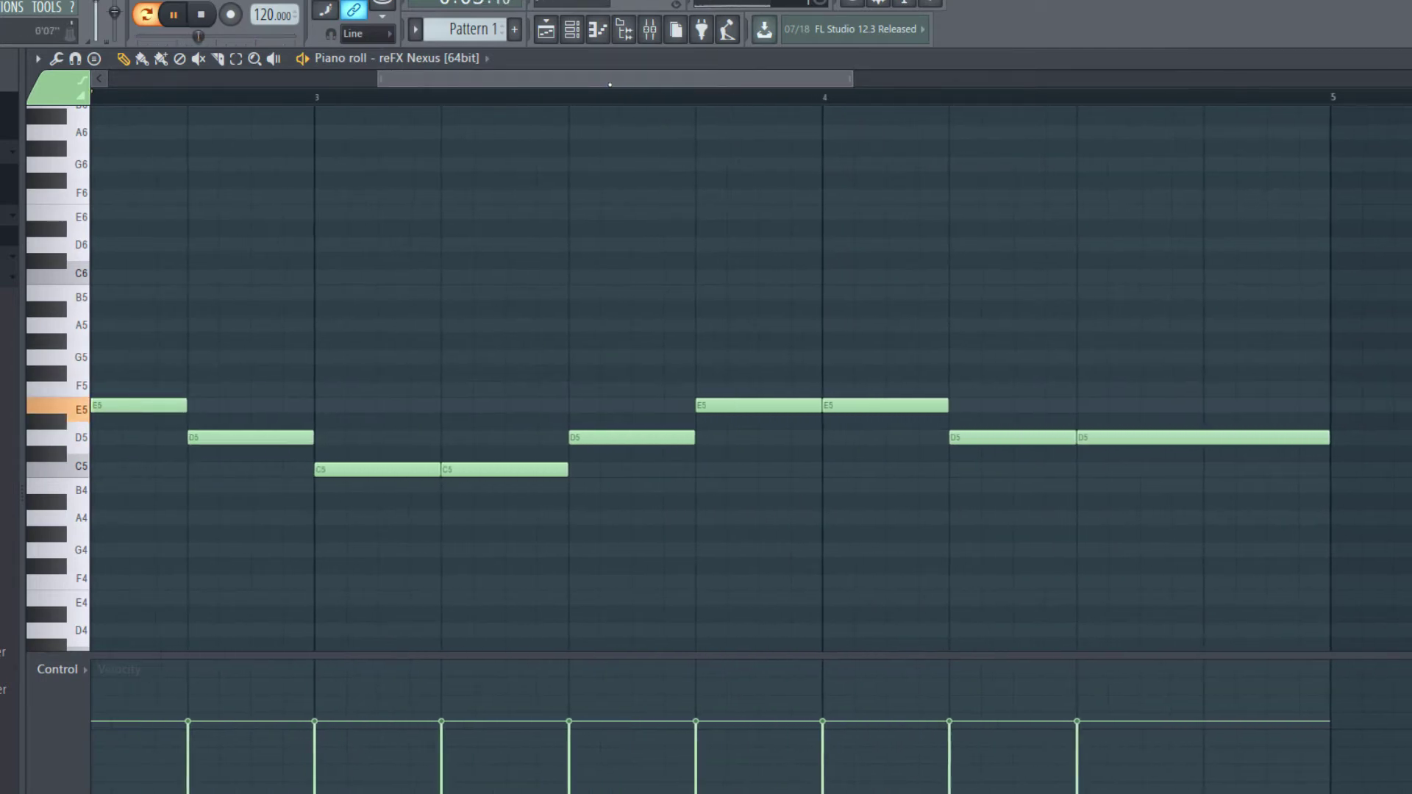
# Step: Fill bar 5 with consecutive one-beat notes E5, E5, F5 and G5
pyautogui.click(241, 410)
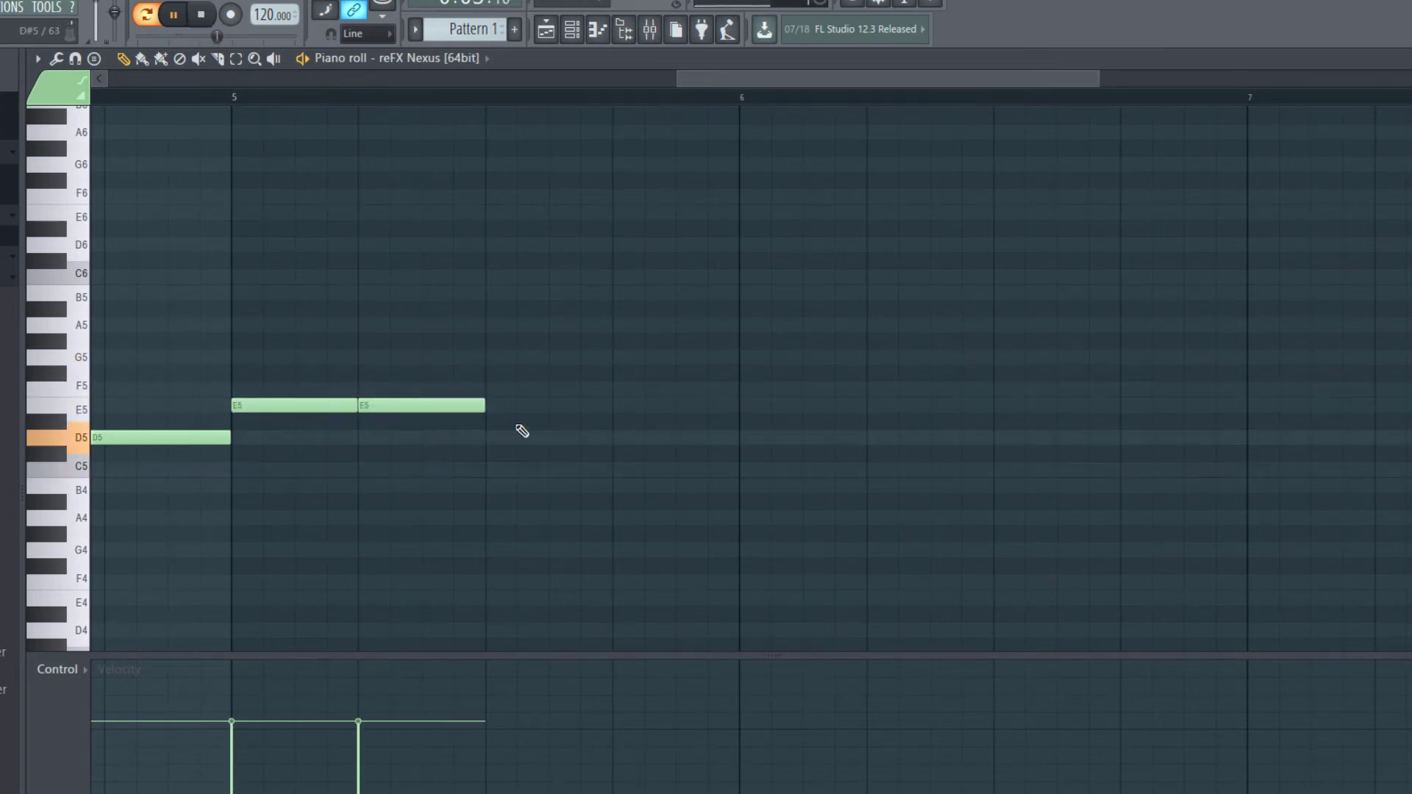
pyautogui.click(495, 390)
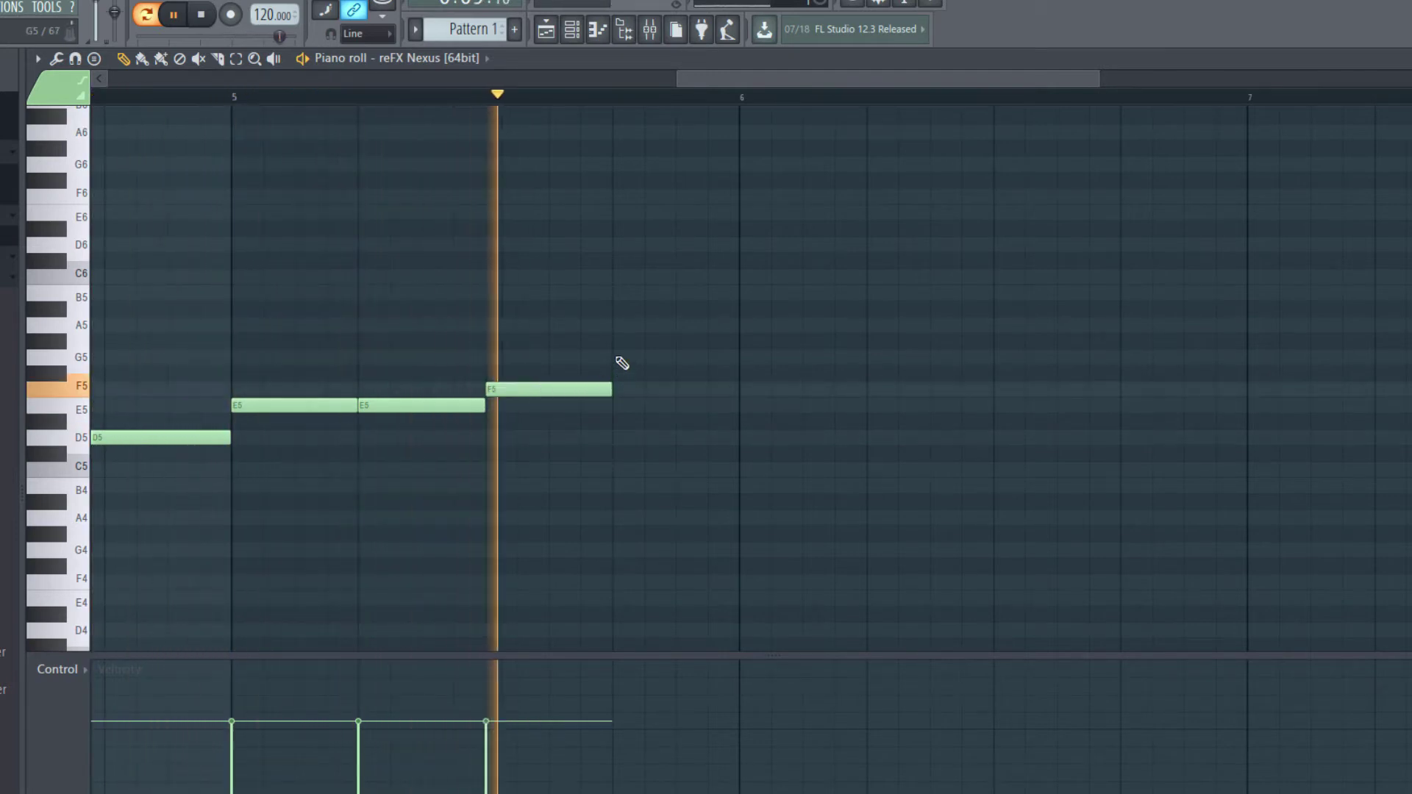
pyautogui.click(621, 358)
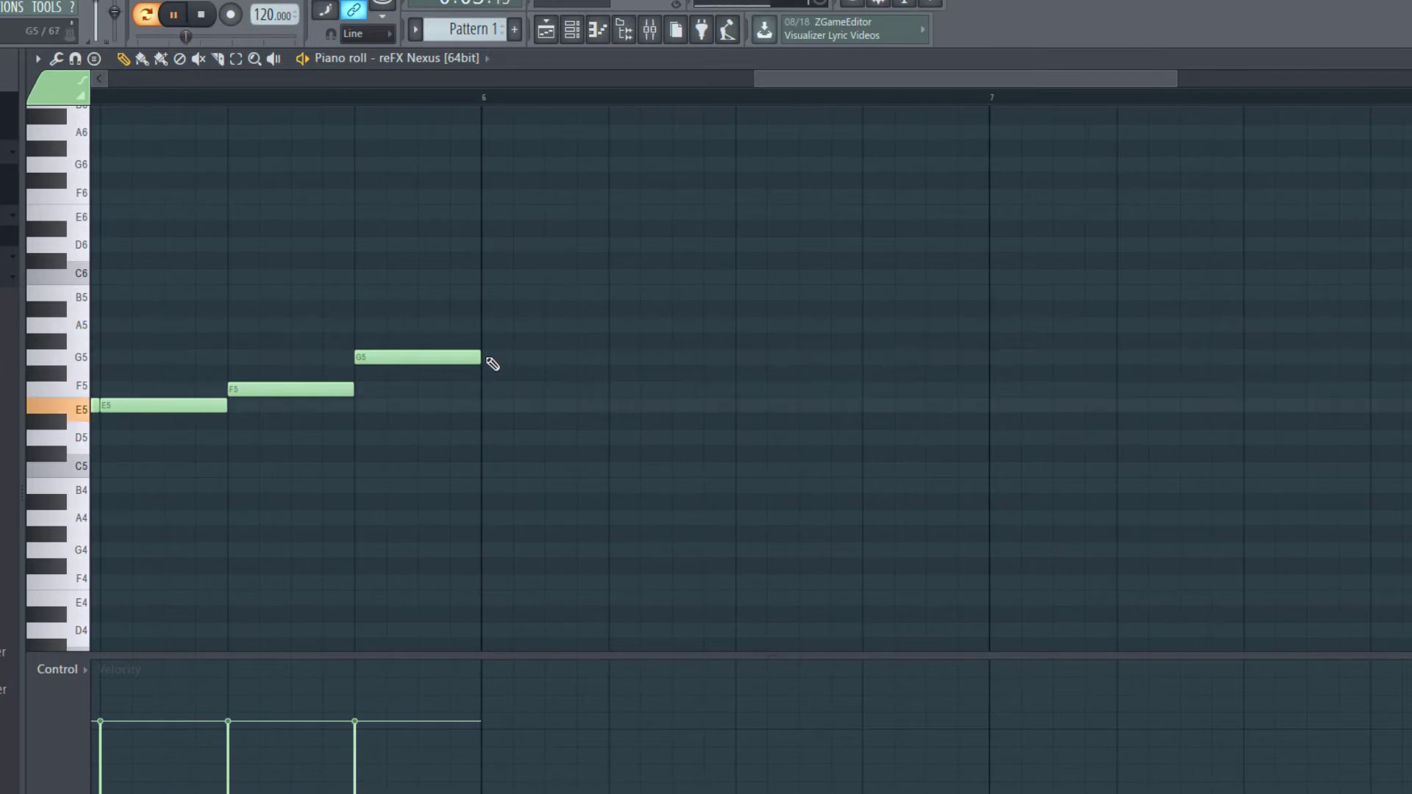
# Step: Add one-beat notes G5, F5, E5 and D5 in bar 6 and a C5 at the start of bar 7
pyautogui.click(487, 356)
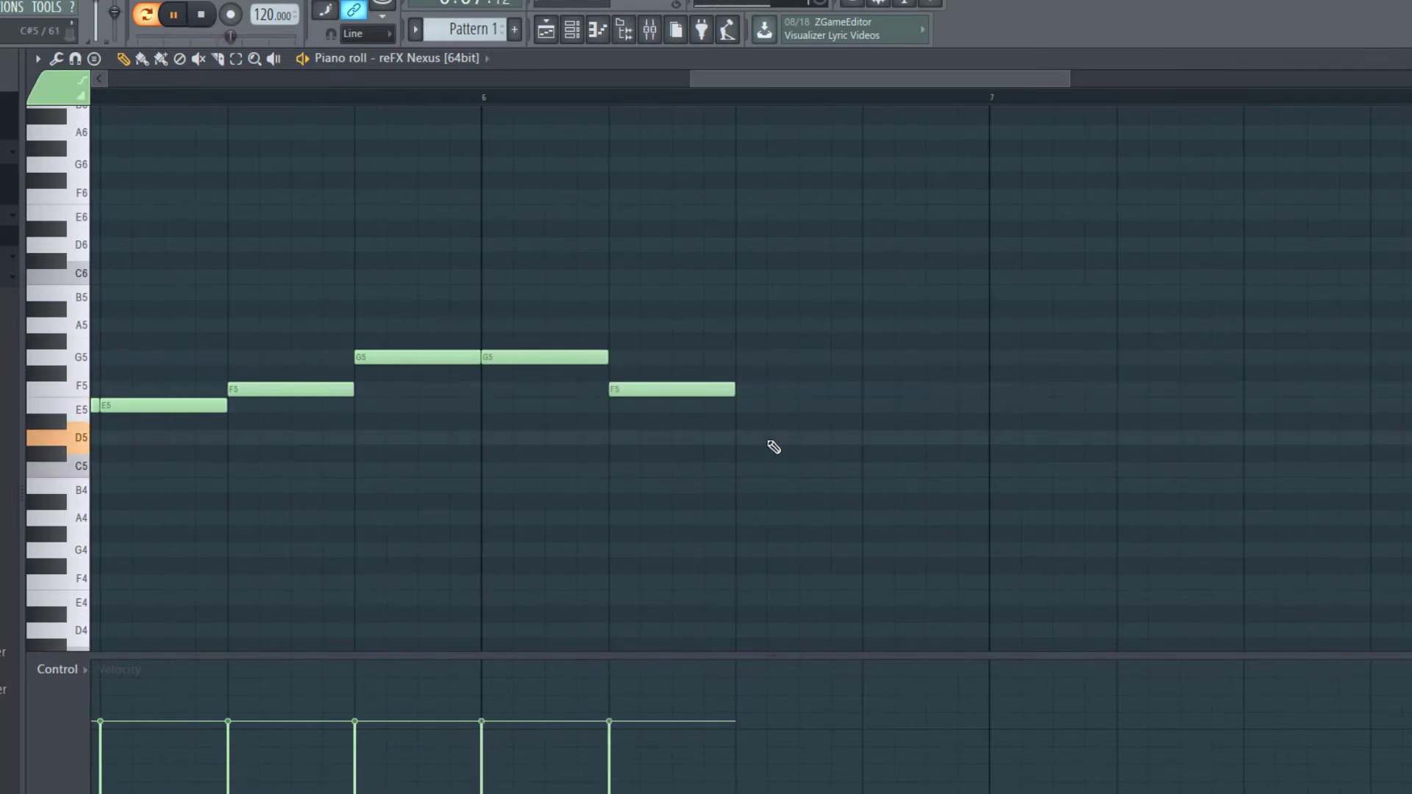
pyautogui.click(739, 406)
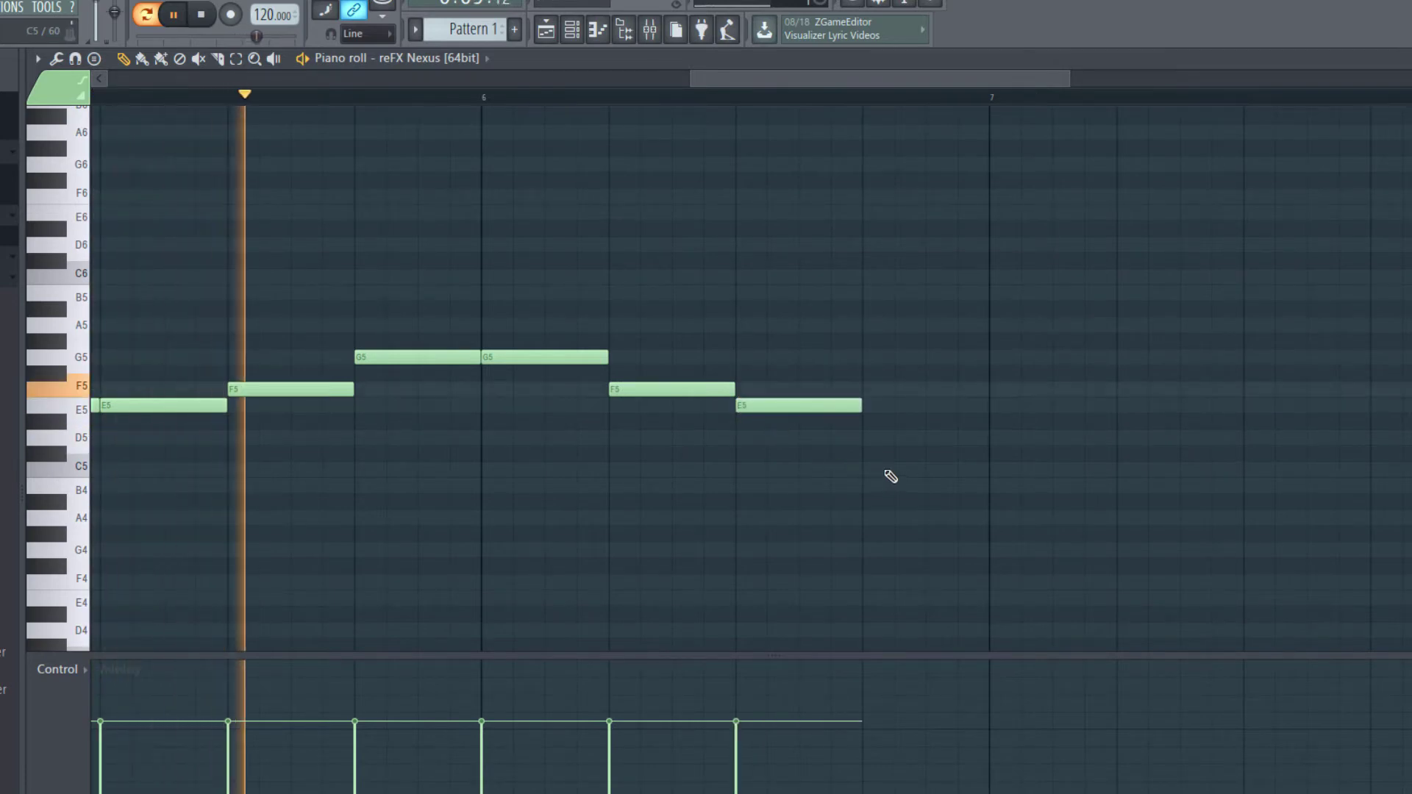
pyautogui.click(872, 439)
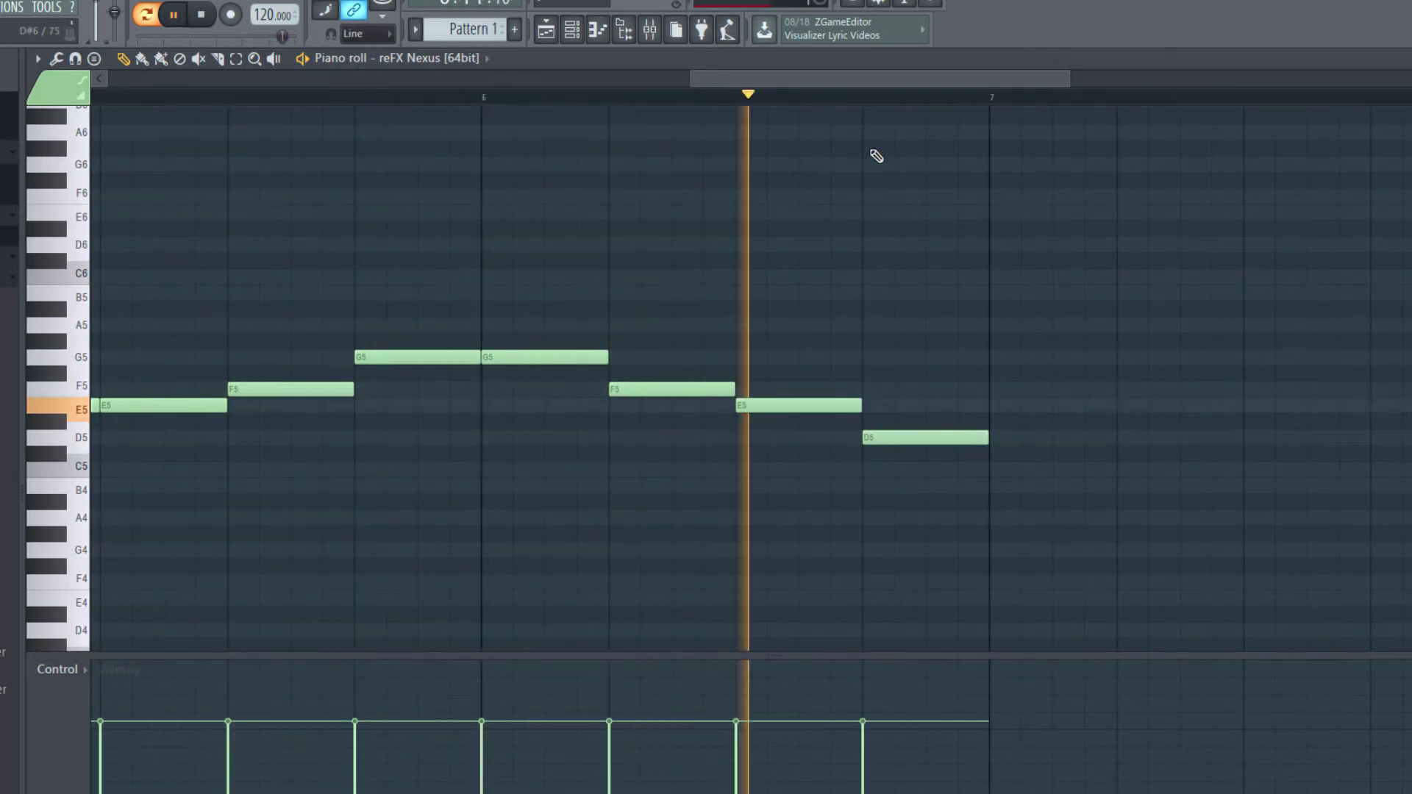
pyautogui.moveTo(882, 79); pyautogui.dragTo(1002, 99)
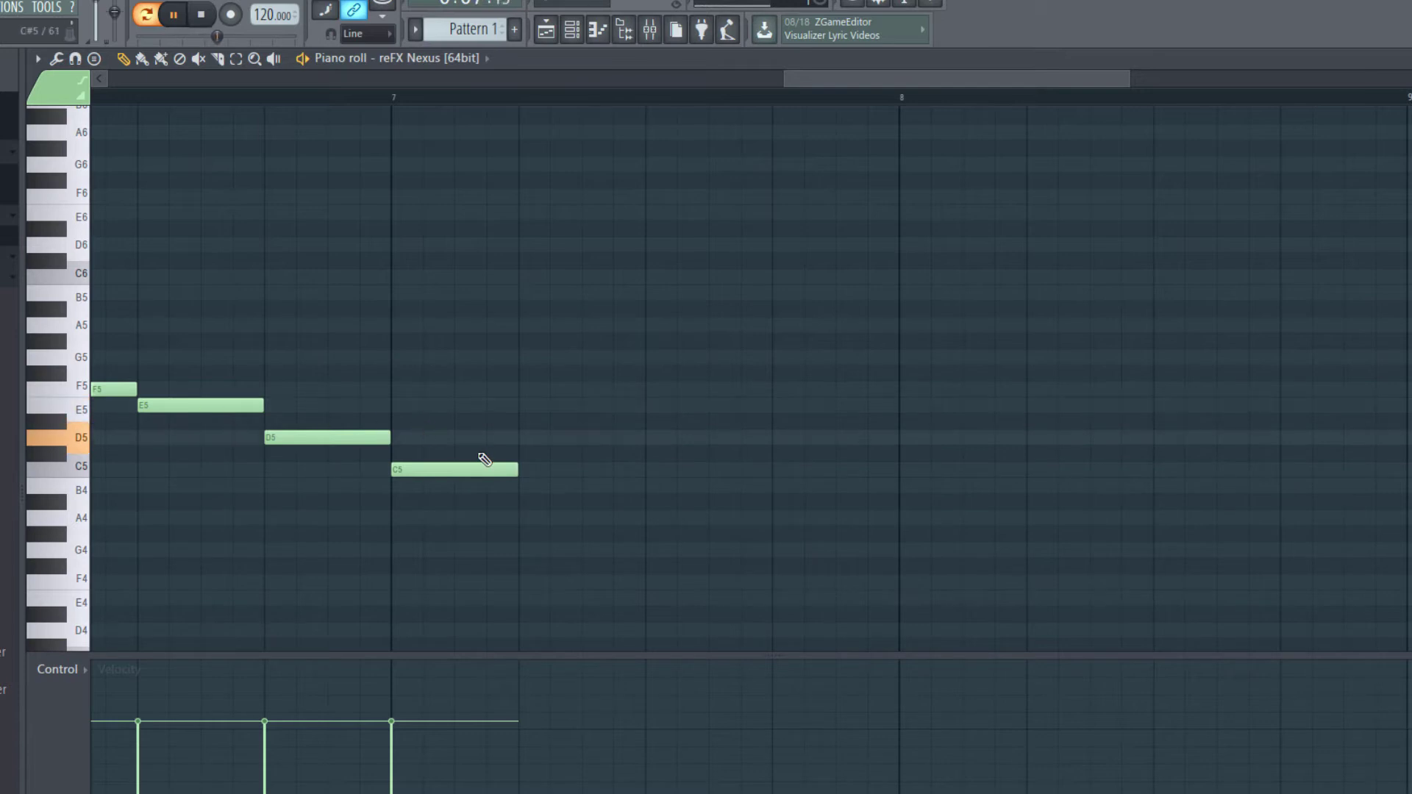
# Step: Finish the melody with one-beat notes C5, D5, E5 in bar 7 and D5, C5 plus a two-beat C5 in bar 8
pyautogui.click(527, 472)
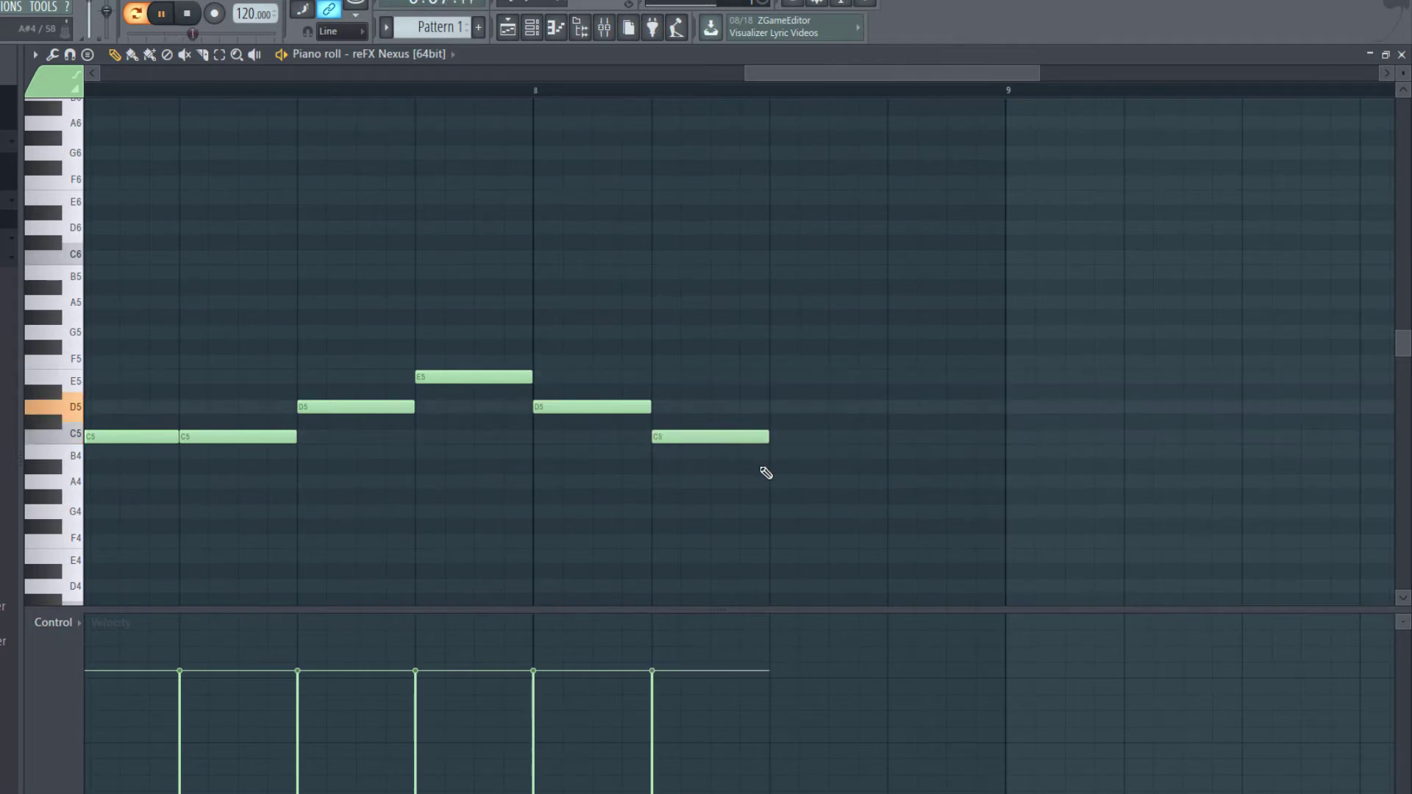
pyautogui.click(784, 439)
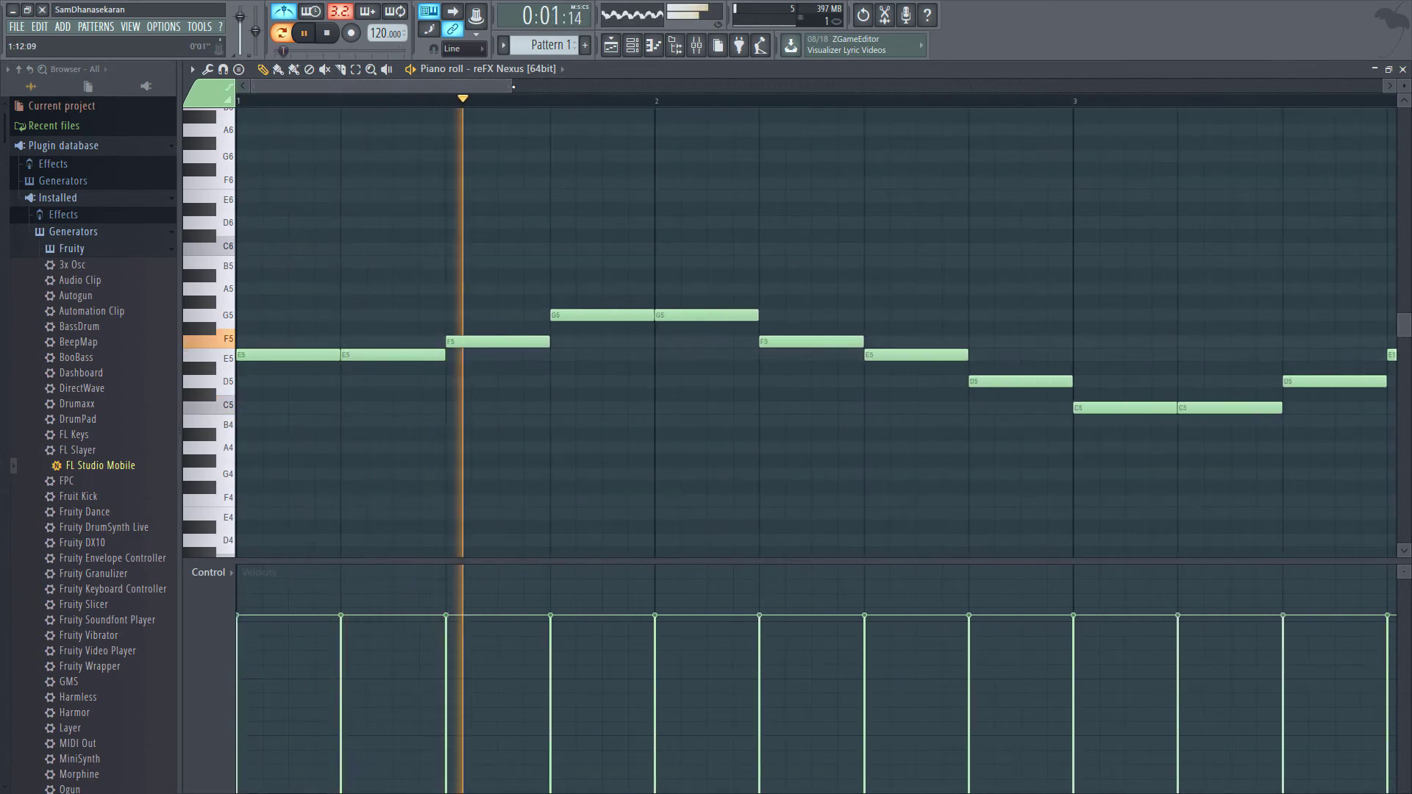
# Step: Add an accompaniment of half-beat notes C4, E4, G4 and E4 under the first two beats of bar 1
pyautogui.moveTo(512, 87); pyautogui.dragTo(1203, 58)
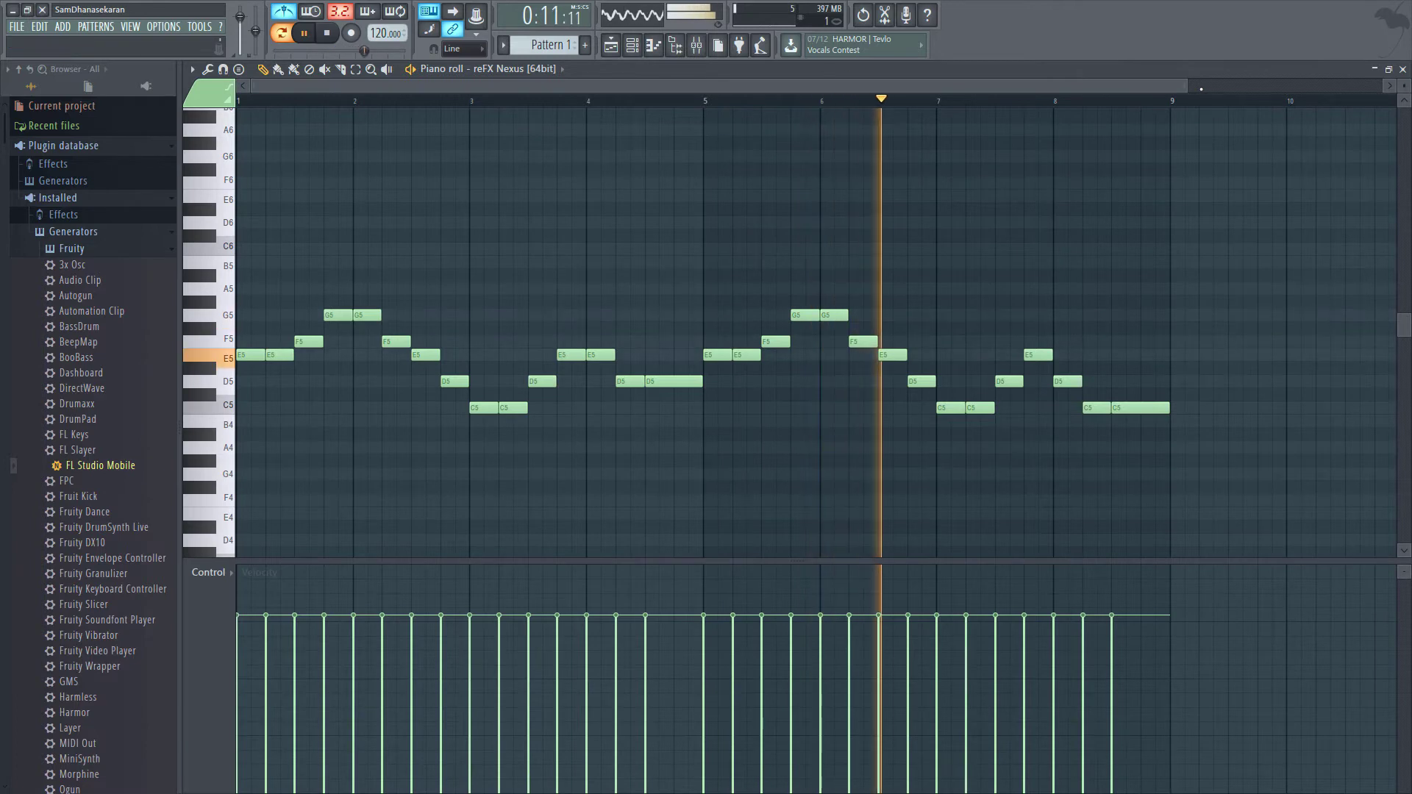
pyautogui.moveTo(1187, 88); pyautogui.dragTo(596, 95)
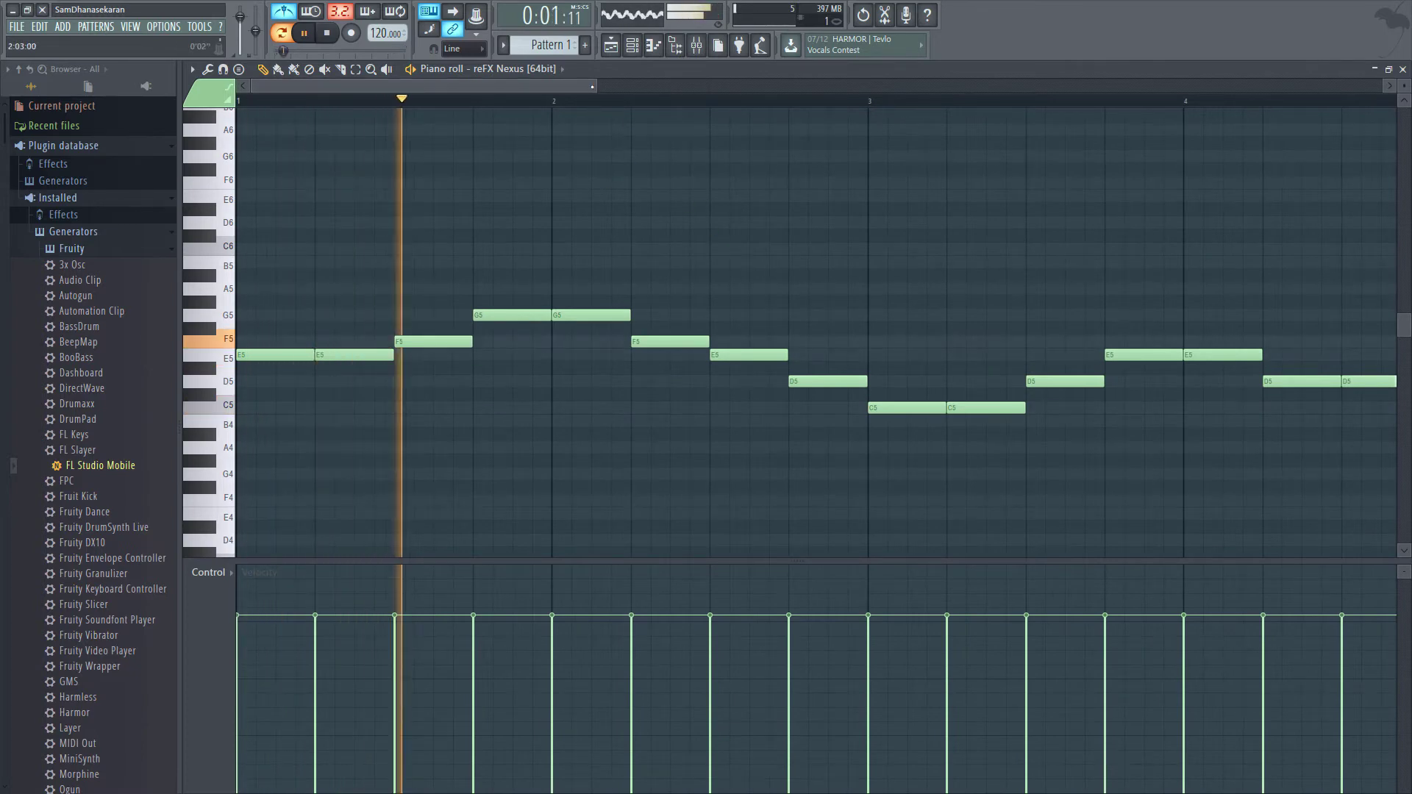
pyautogui.moveTo(596, 87)
pyautogui.mouseDown()
pyautogui.moveTo(540, 88)
pyautogui.moveTo(577, 88)
pyautogui.mouseUp()
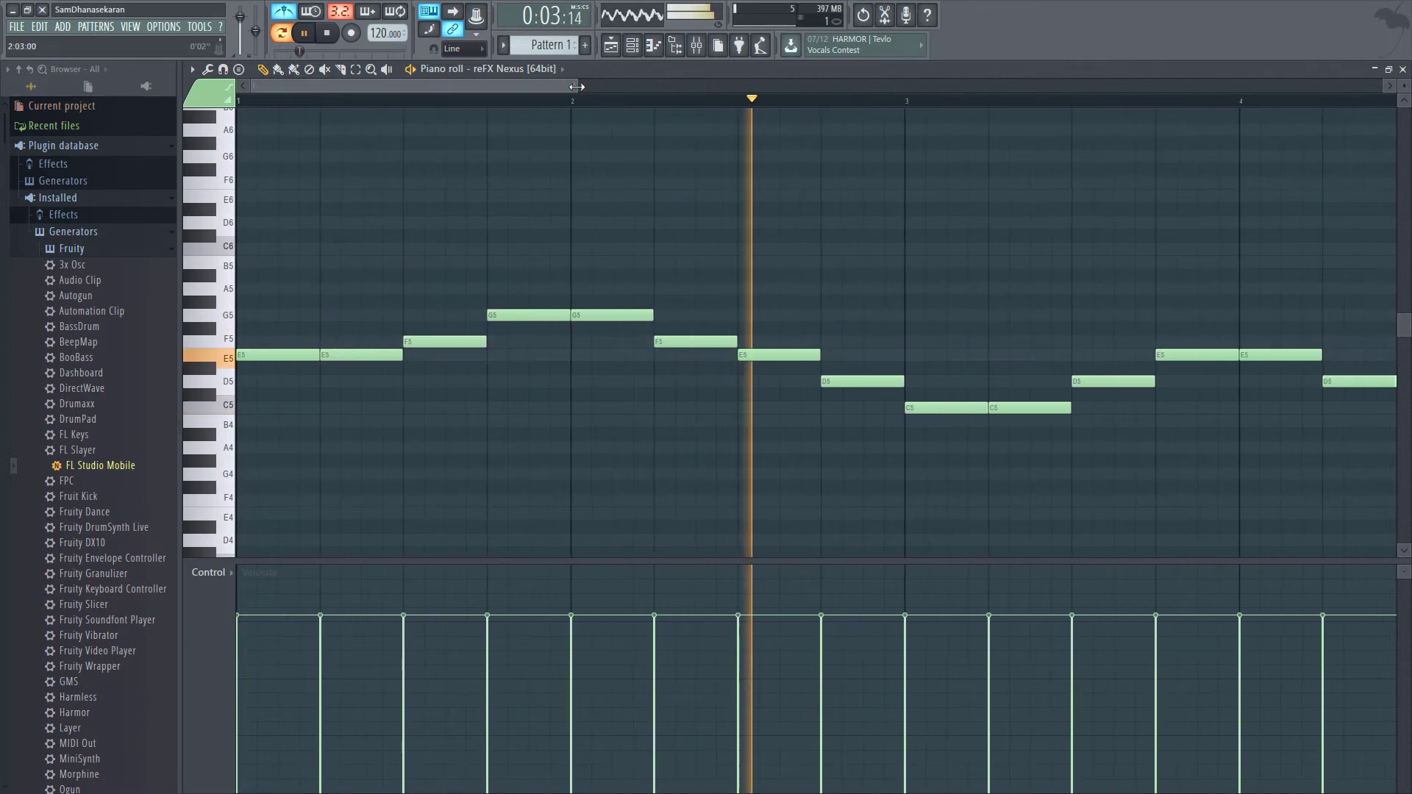
pyautogui.scroll(-1, 624, 192)
pyautogui.scroll(-1, 624, 191)
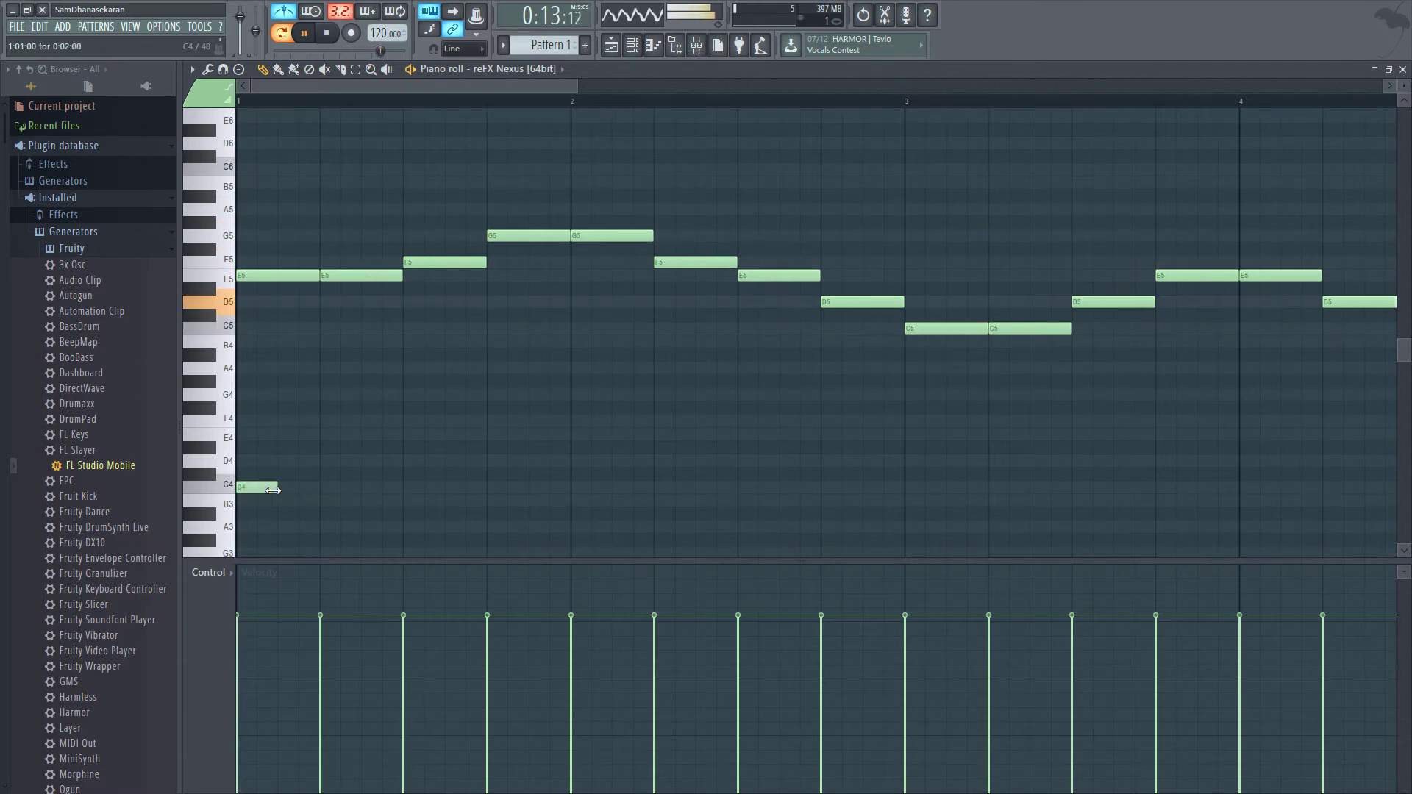
pyautogui.click(284, 435)
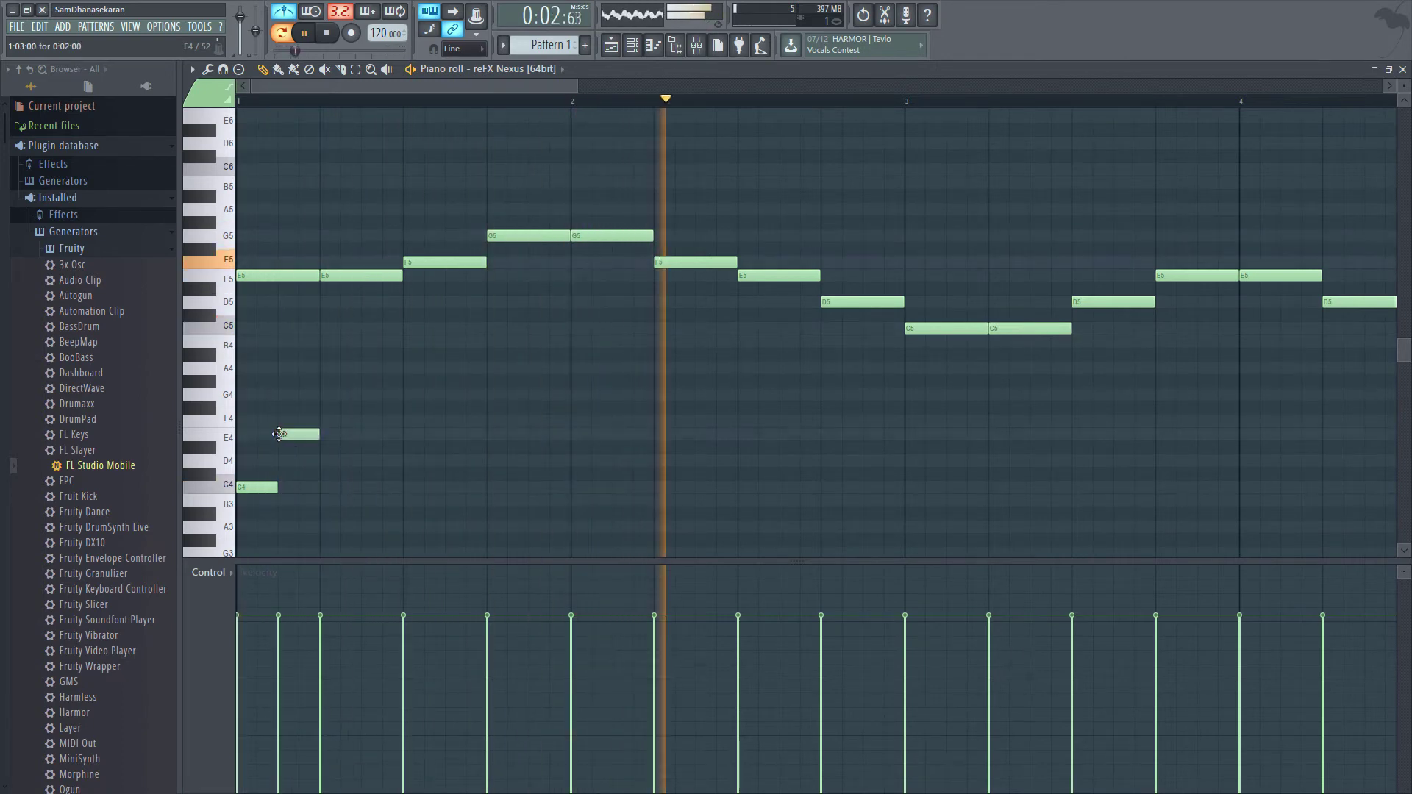
pyautogui.click(322, 394)
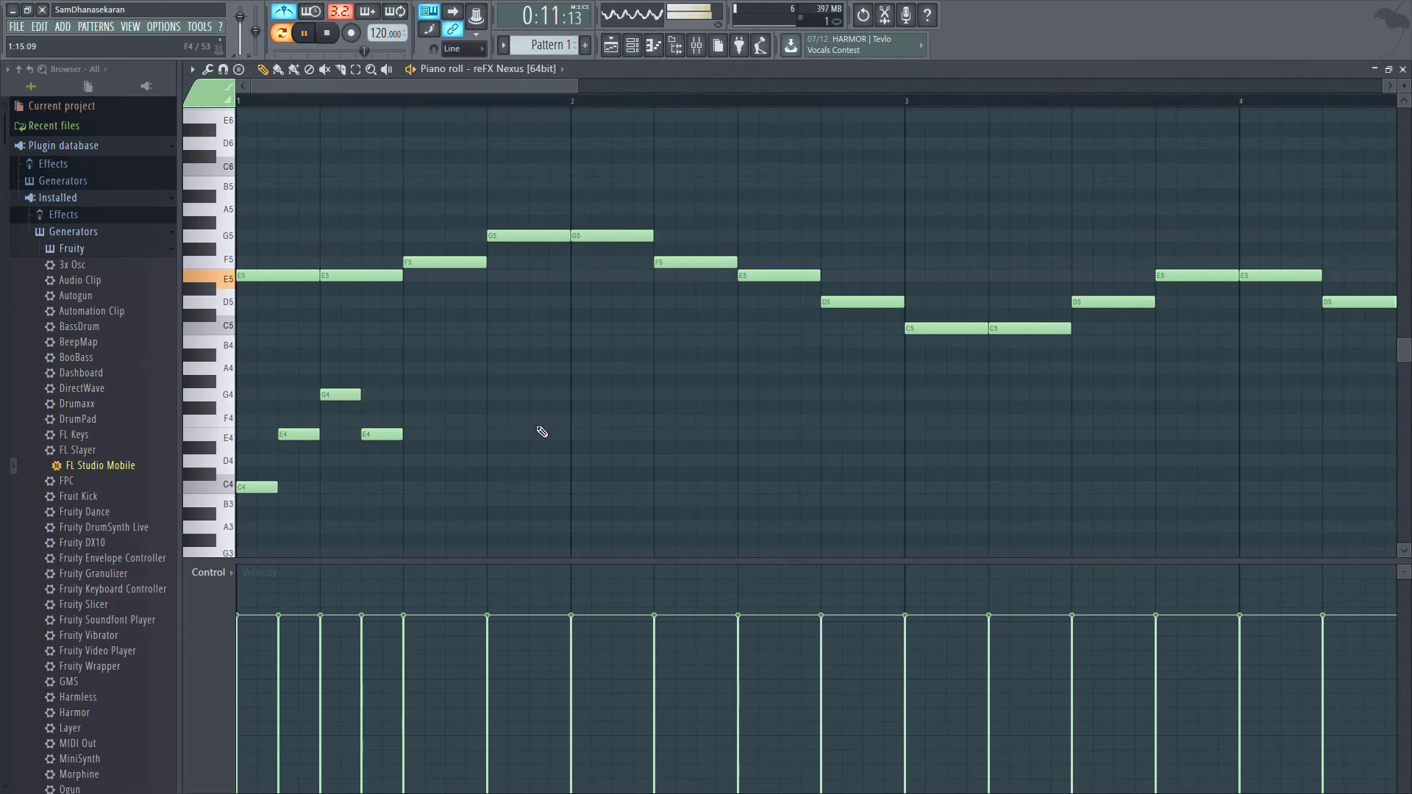
pyautogui.scroll(-2, 492, 443)
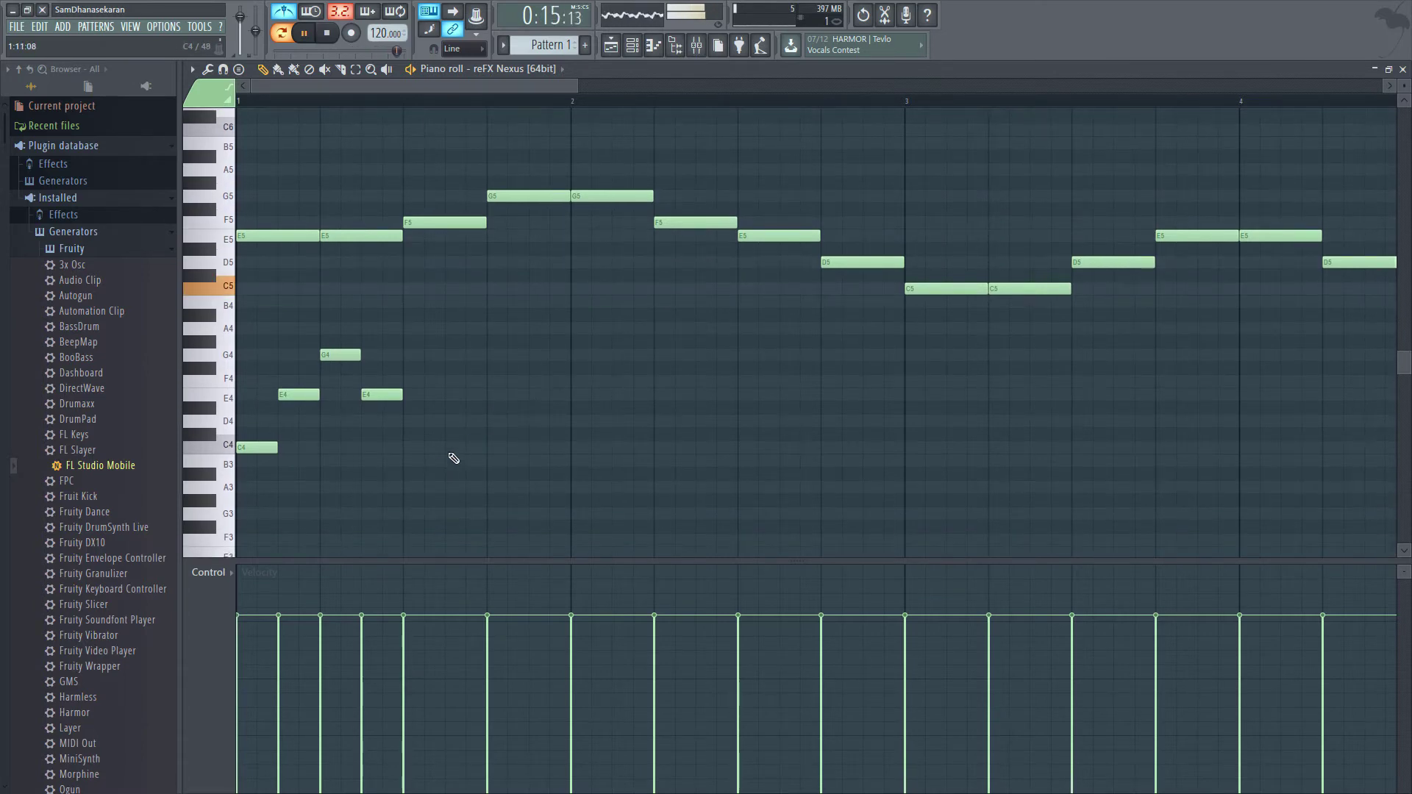
pyautogui.click(406, 463)
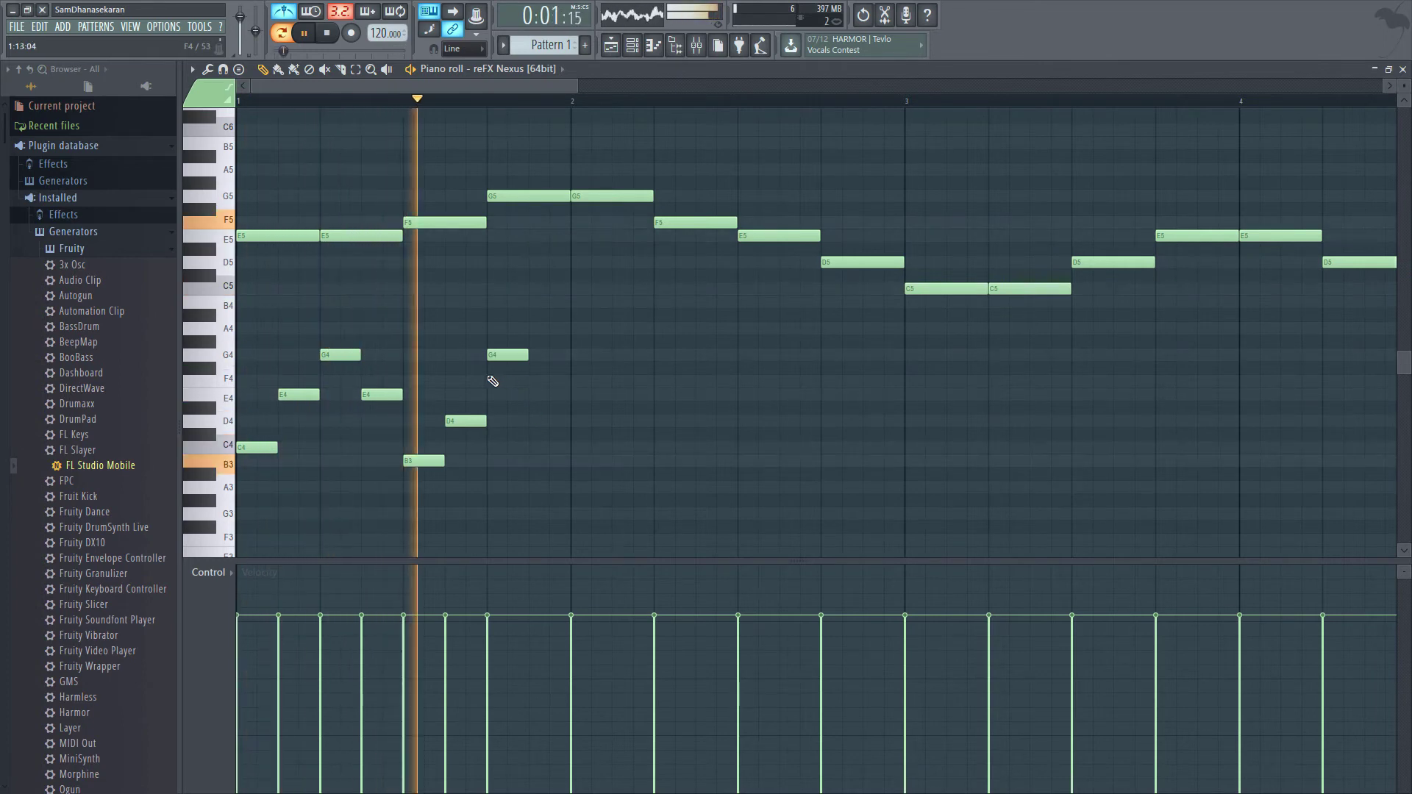
pyautogui.rightClick(508, 356)
pyautogui.rightClick(466, 420)
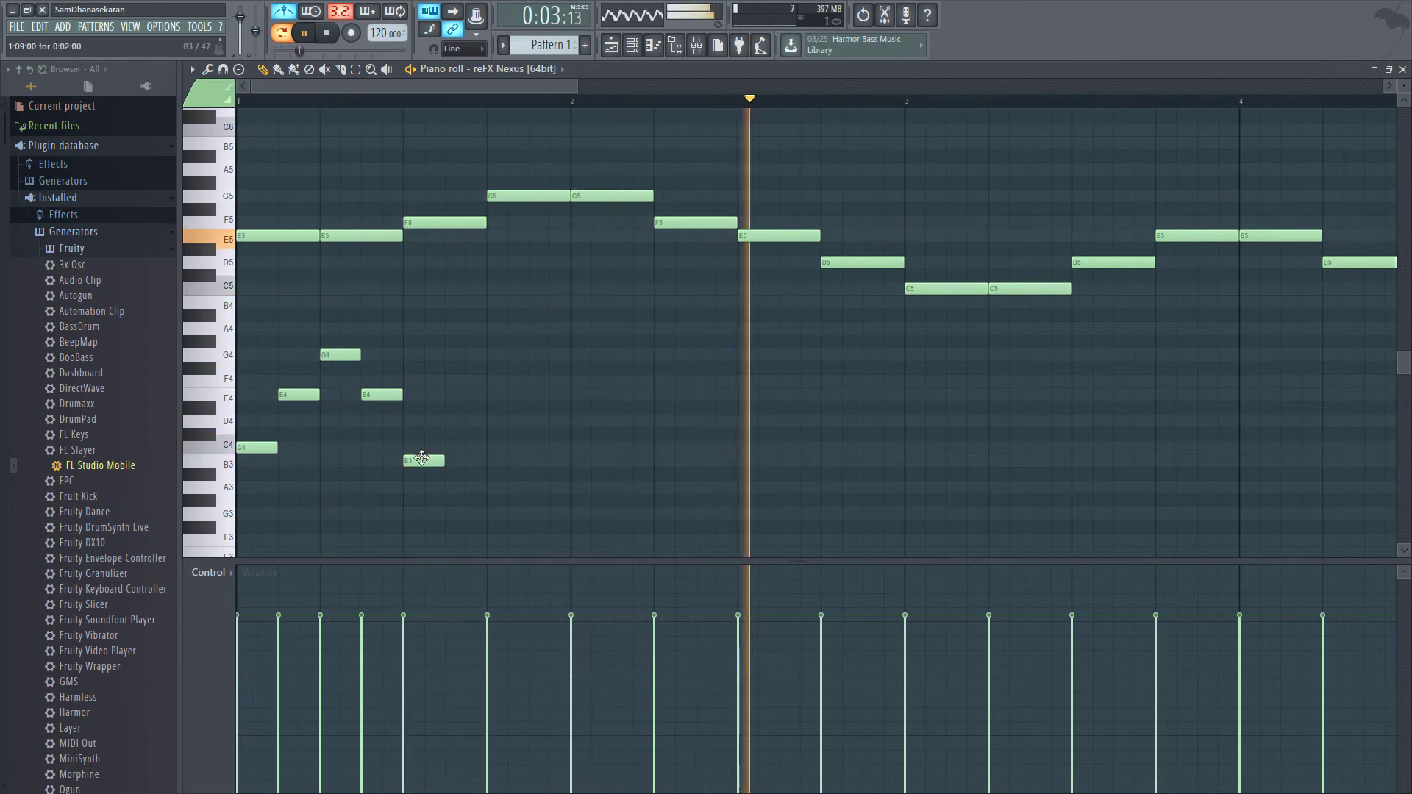
pyautogui.rightClick(421, 460)
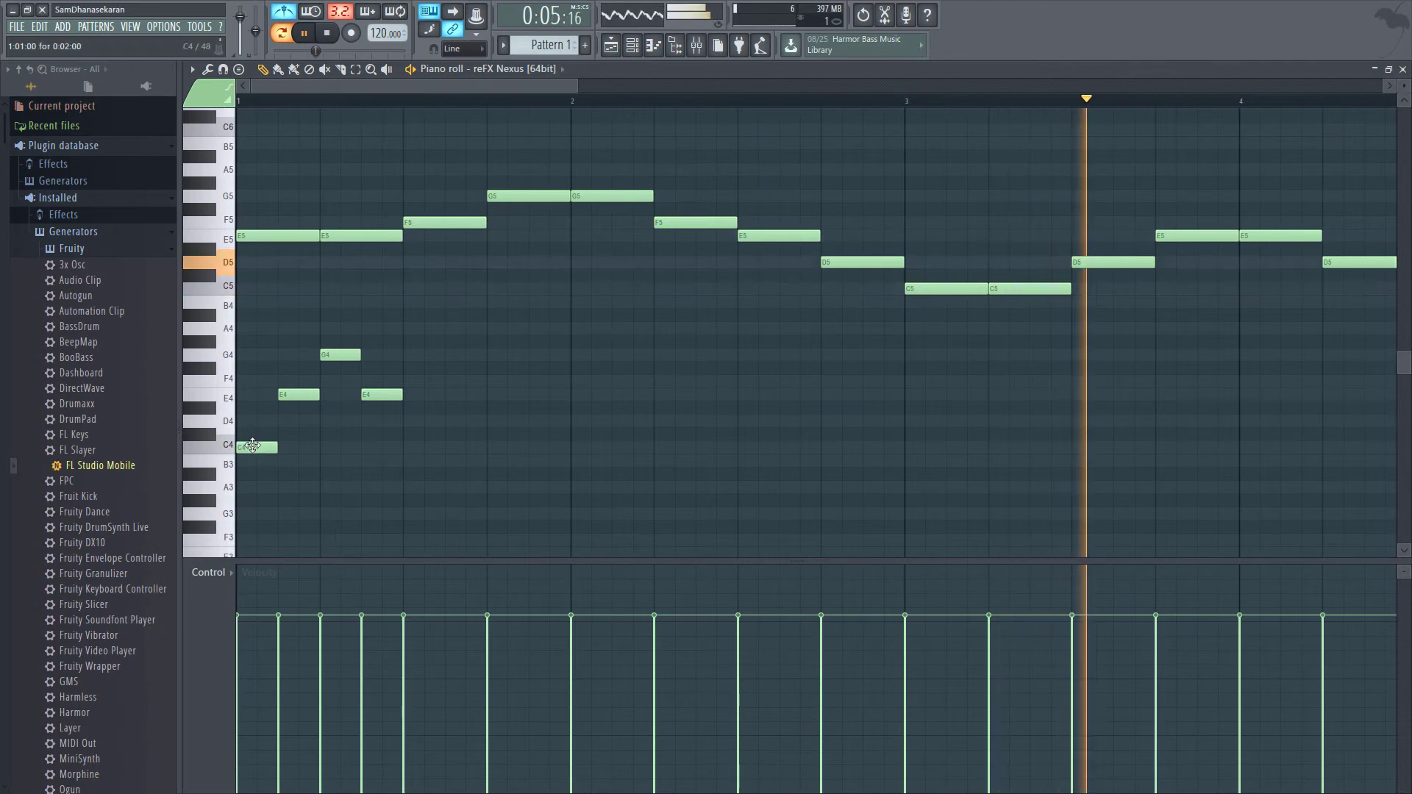
# Step: Add half-beat notes C4, E4, G4, E4 on beats 3 and 4 of bar 1, and B3, D4, G4, D4 twice in bar 2
pyautogui.click(408, 448)
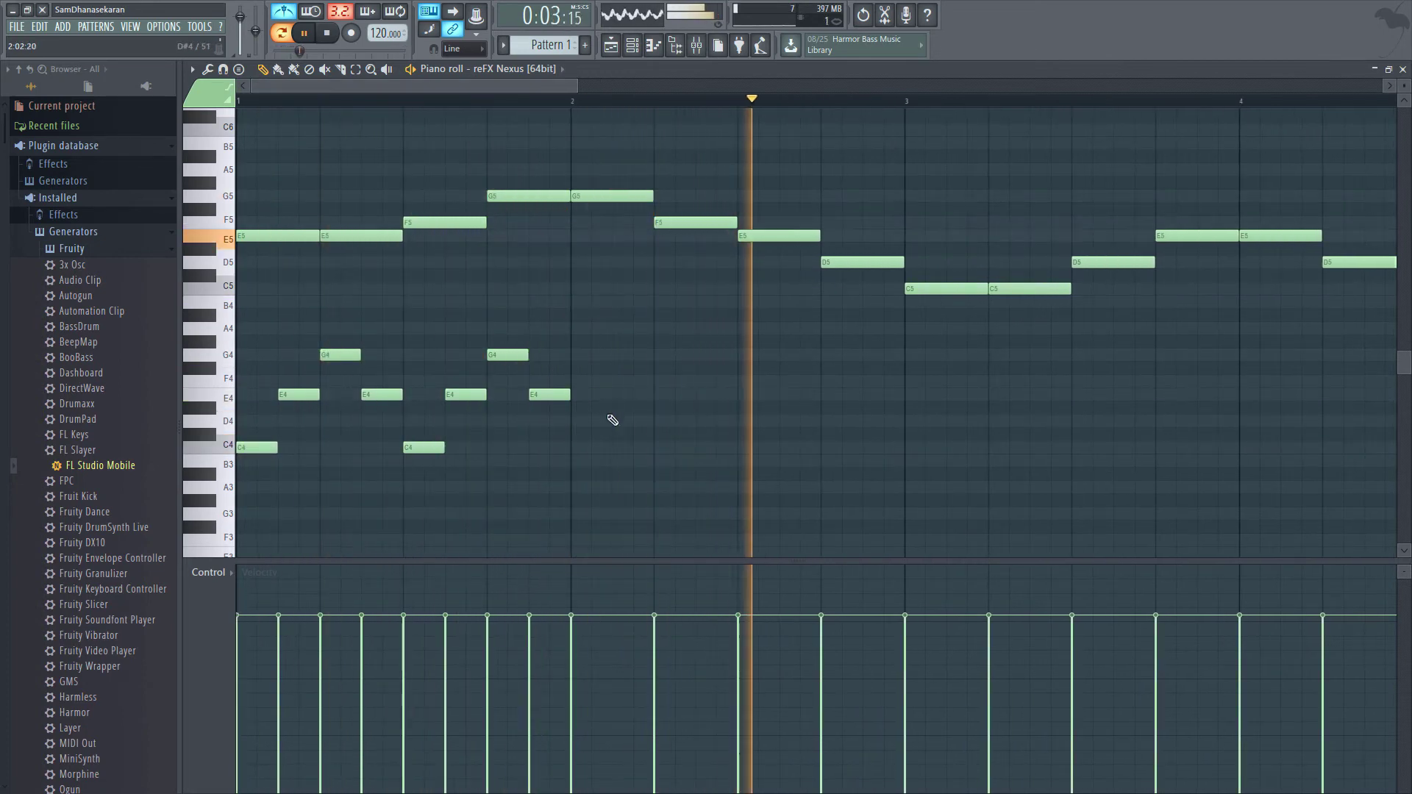
pyautogui.click(577, 462)
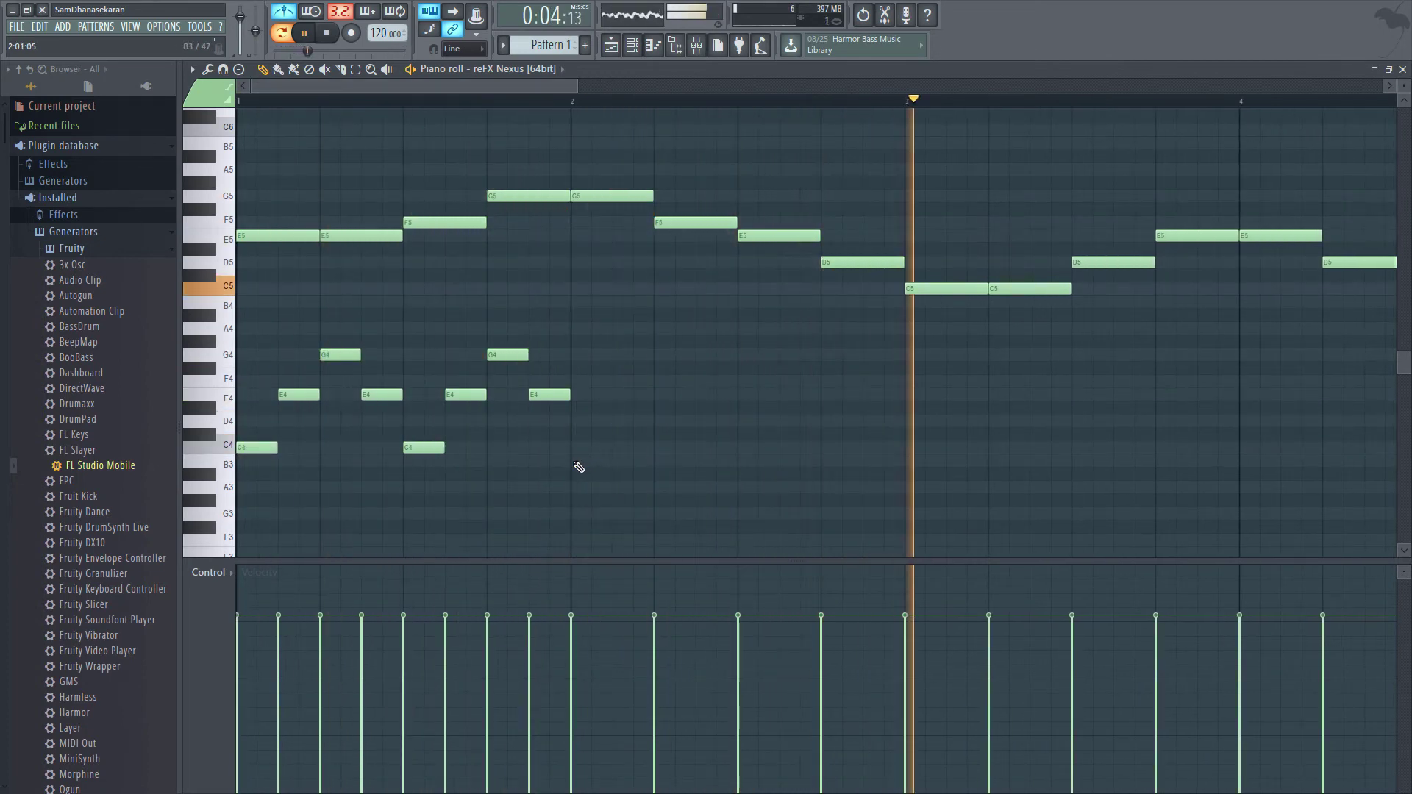
pyautogui.click(618, 422)
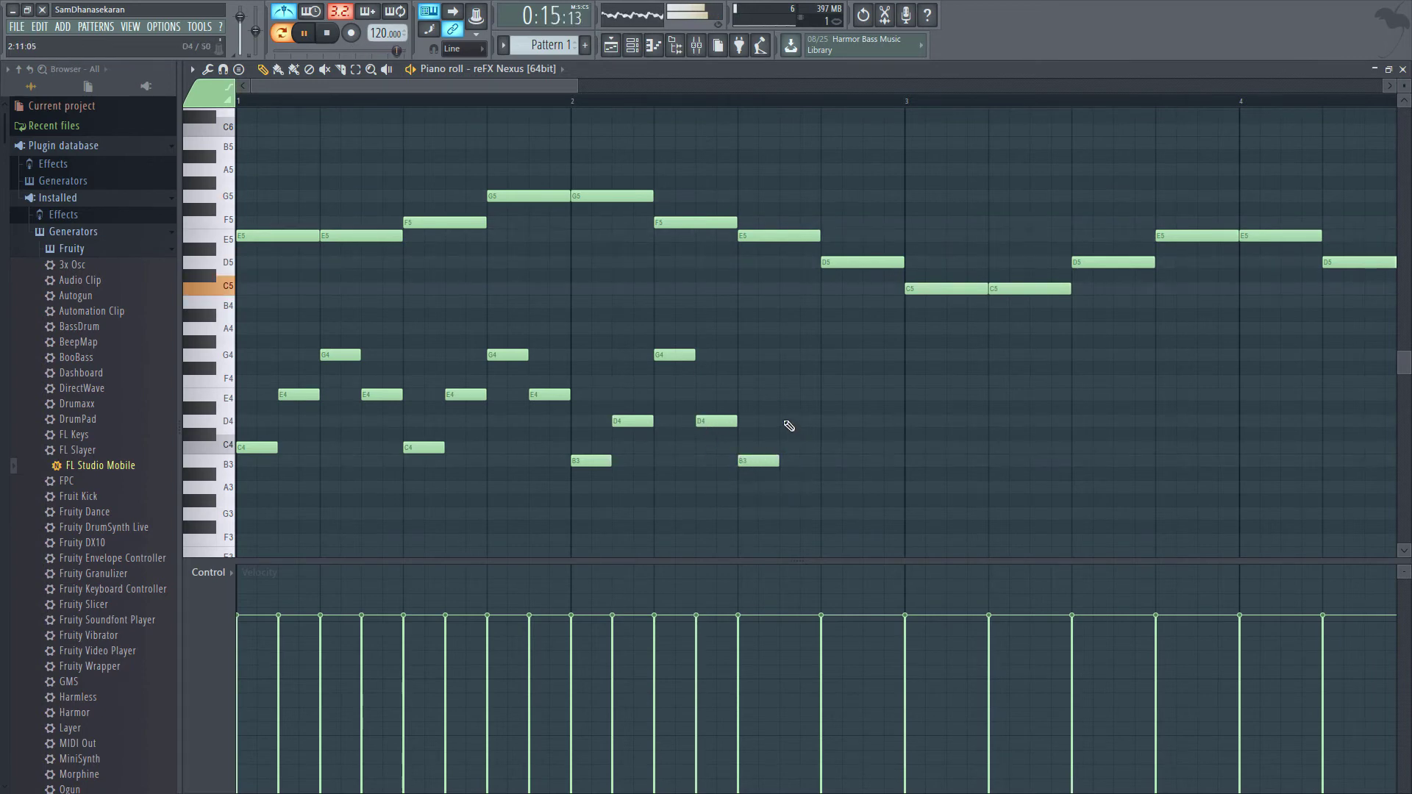
pyautogui.click(829, 355)
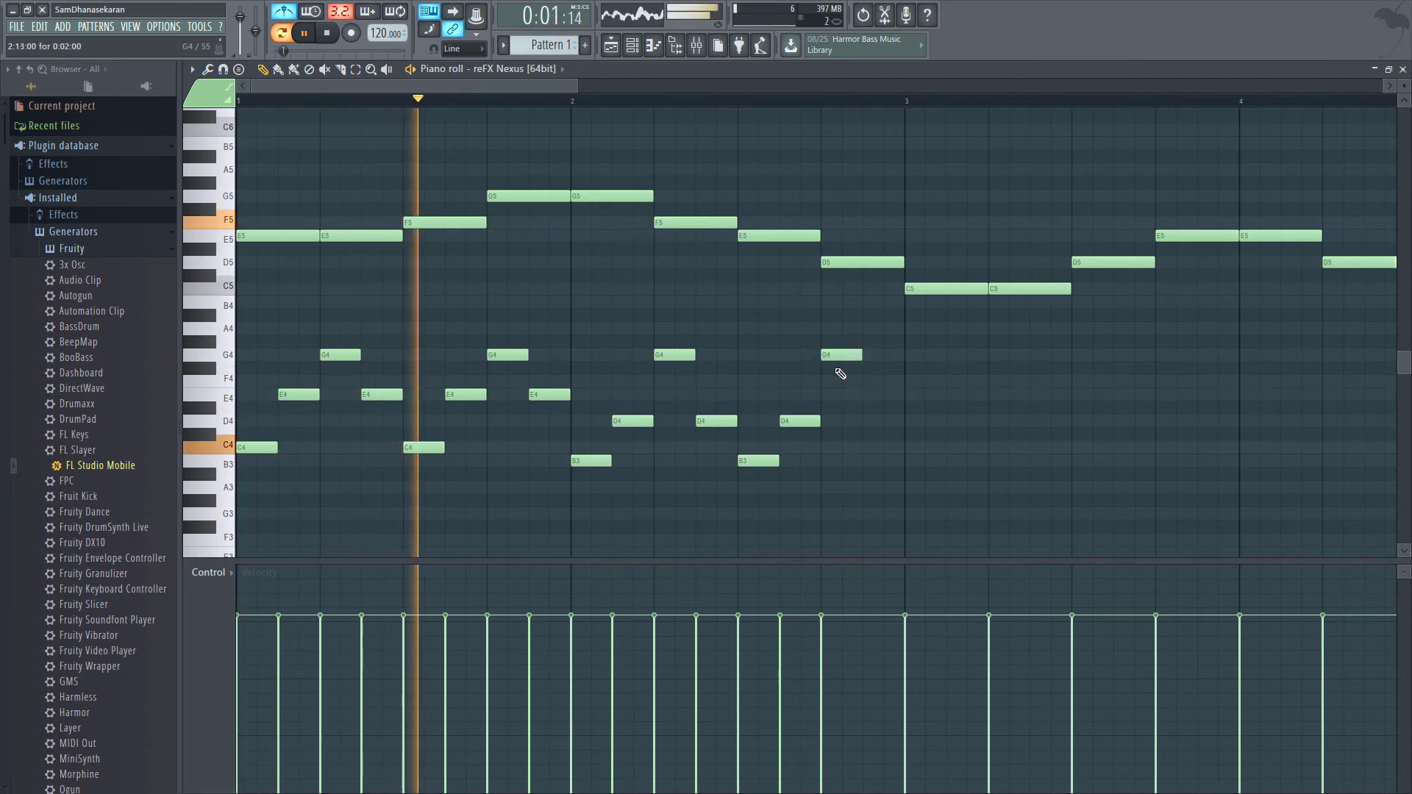
pyautogui.click(872, 422)
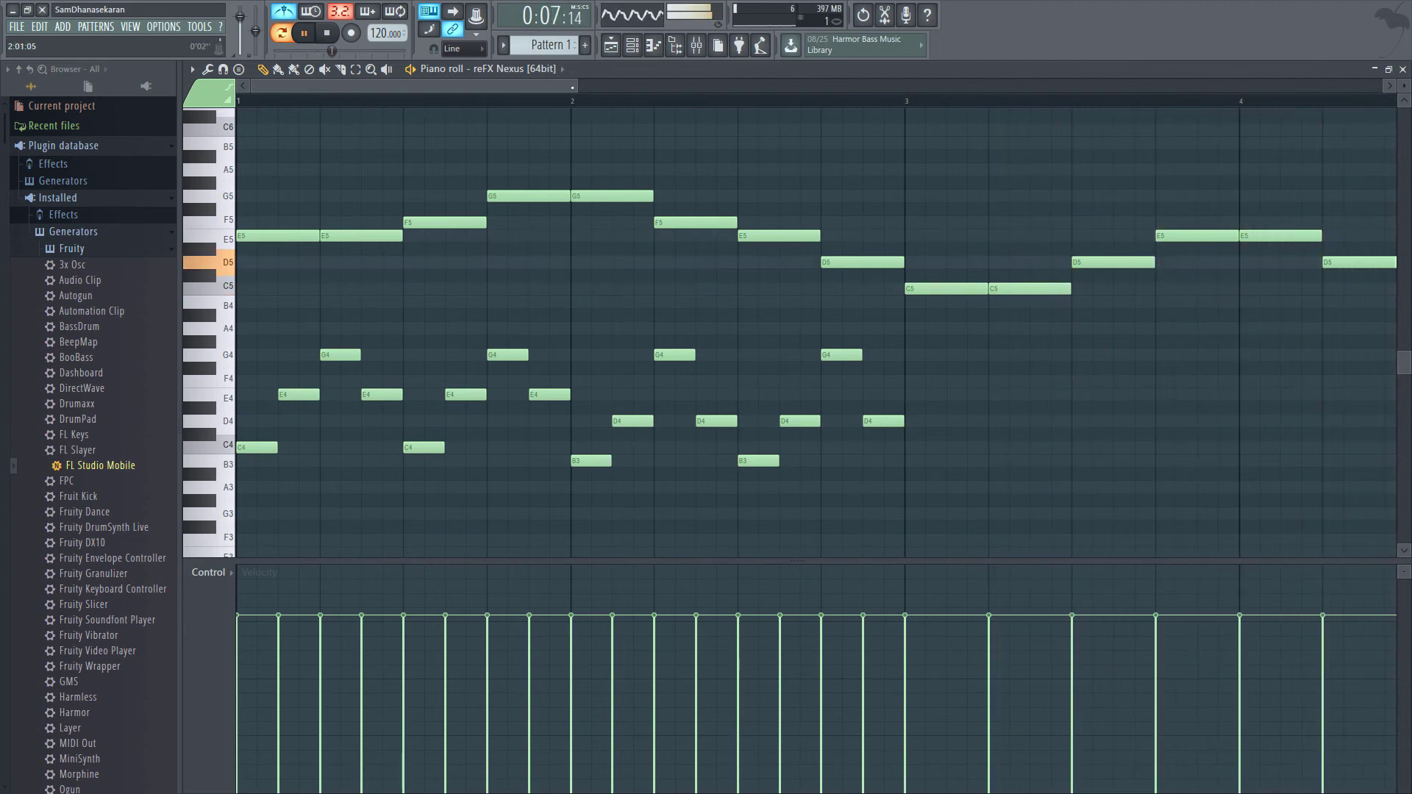
# Step: Select the accompaniment notes of bars 1 and 2, duplicate them three times to fill bars 3 through 8, and stop playback
pyautogui.moveTo(575, 86); pyautogui.dragTo(740, 86)
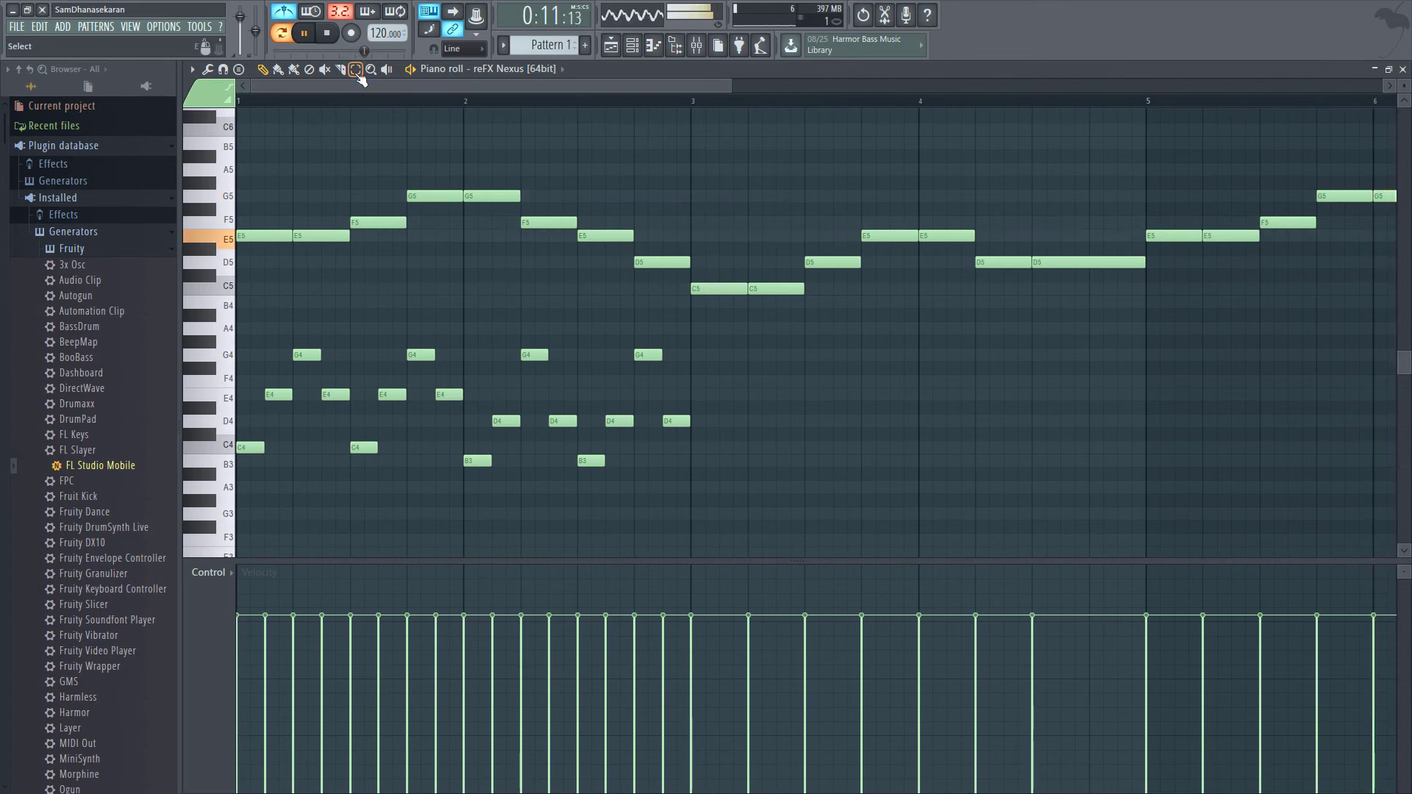
pyautogui.moveTo(236, 339); pyautogui.dragTo(266, 468)
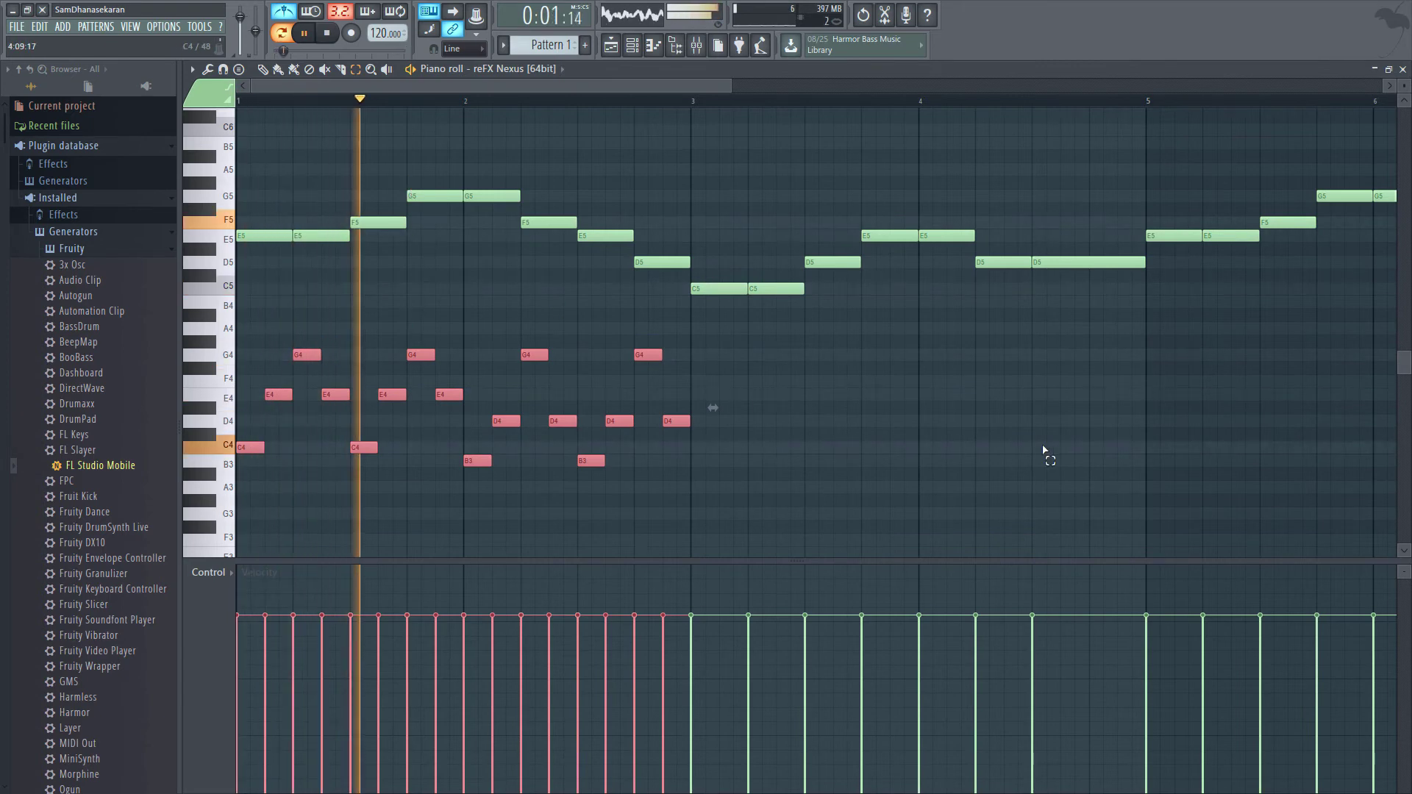
pyautogui.hotkey('ctrl', 'b')
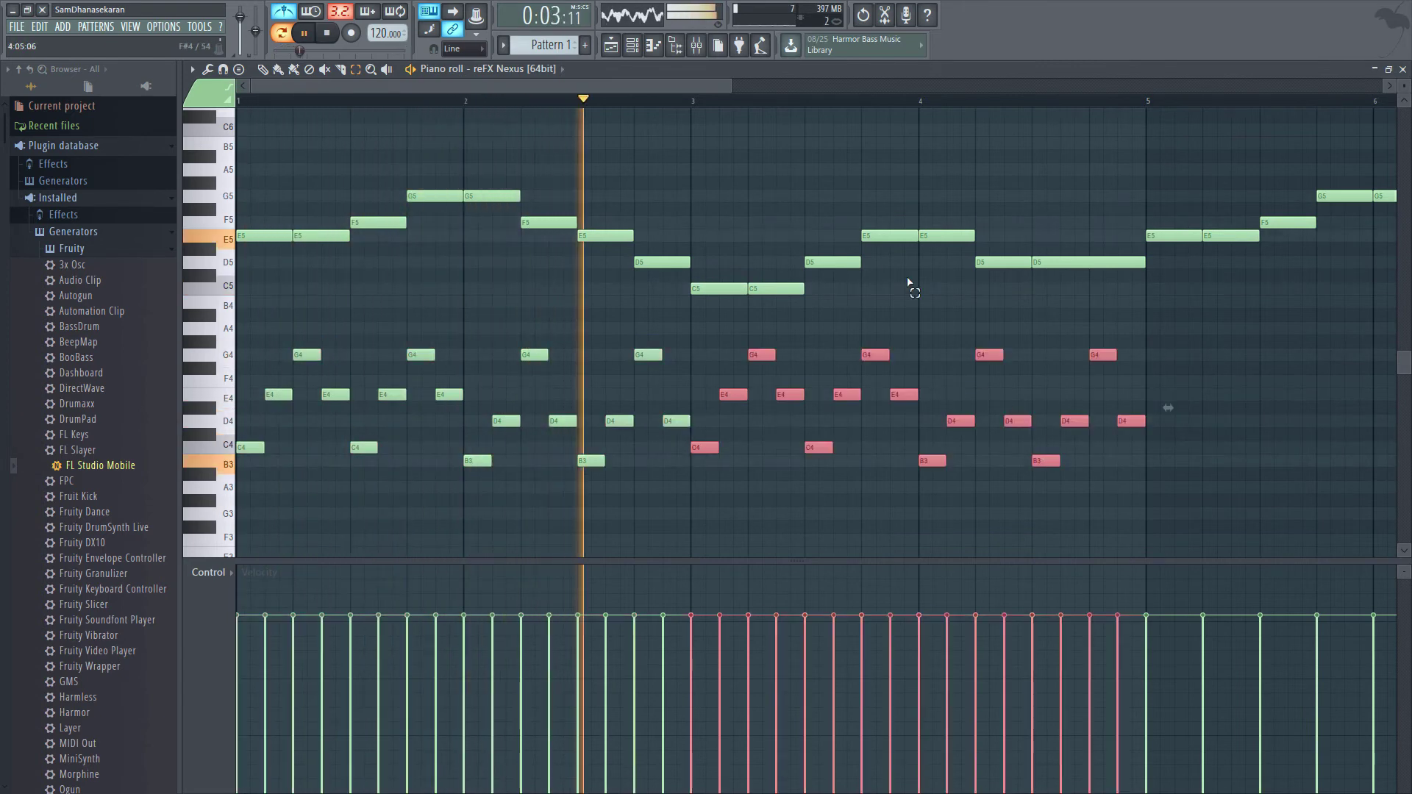
pyautogui.moveTo(596, 85); pyautogui.dragTo(757, 85)
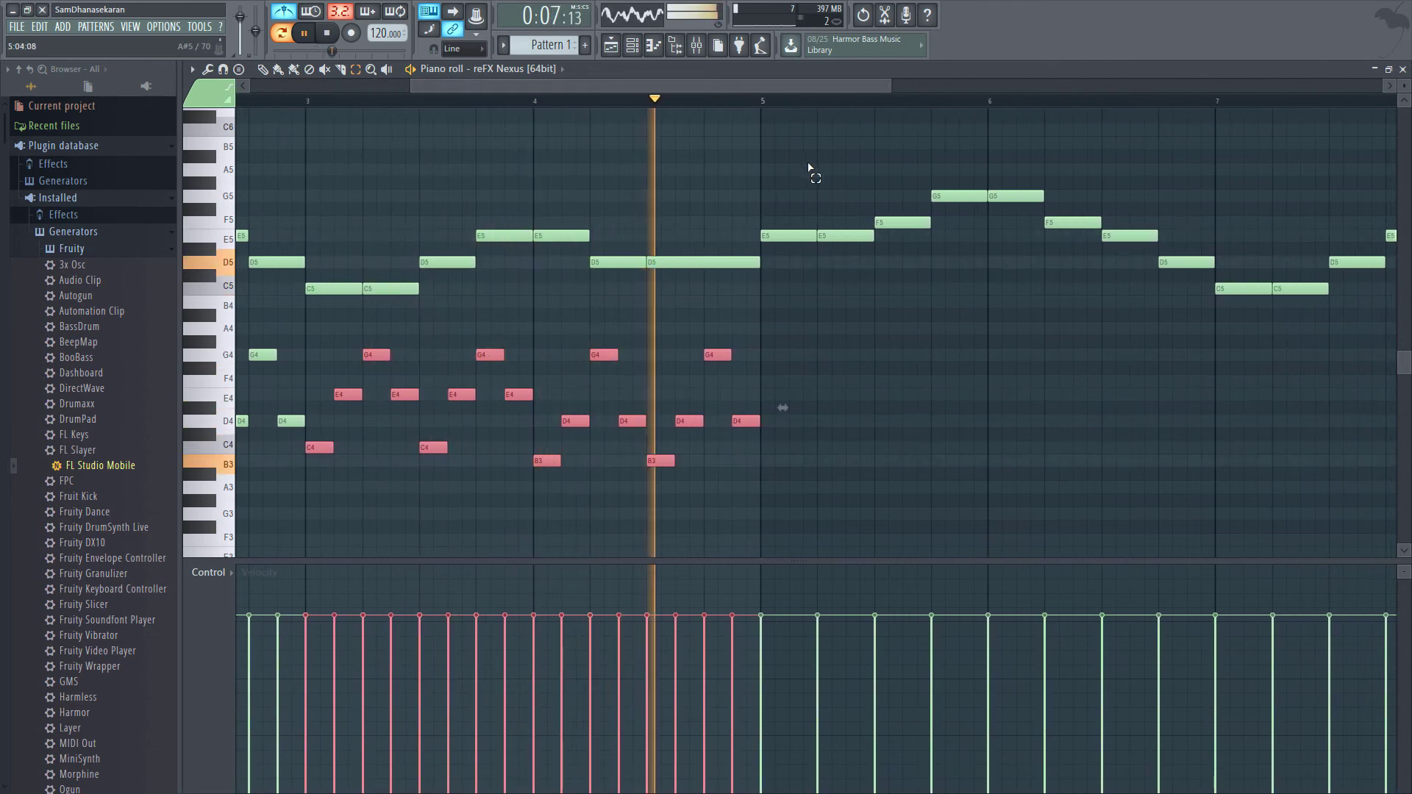
pyautogui.hotkey('ctrl', 'b')
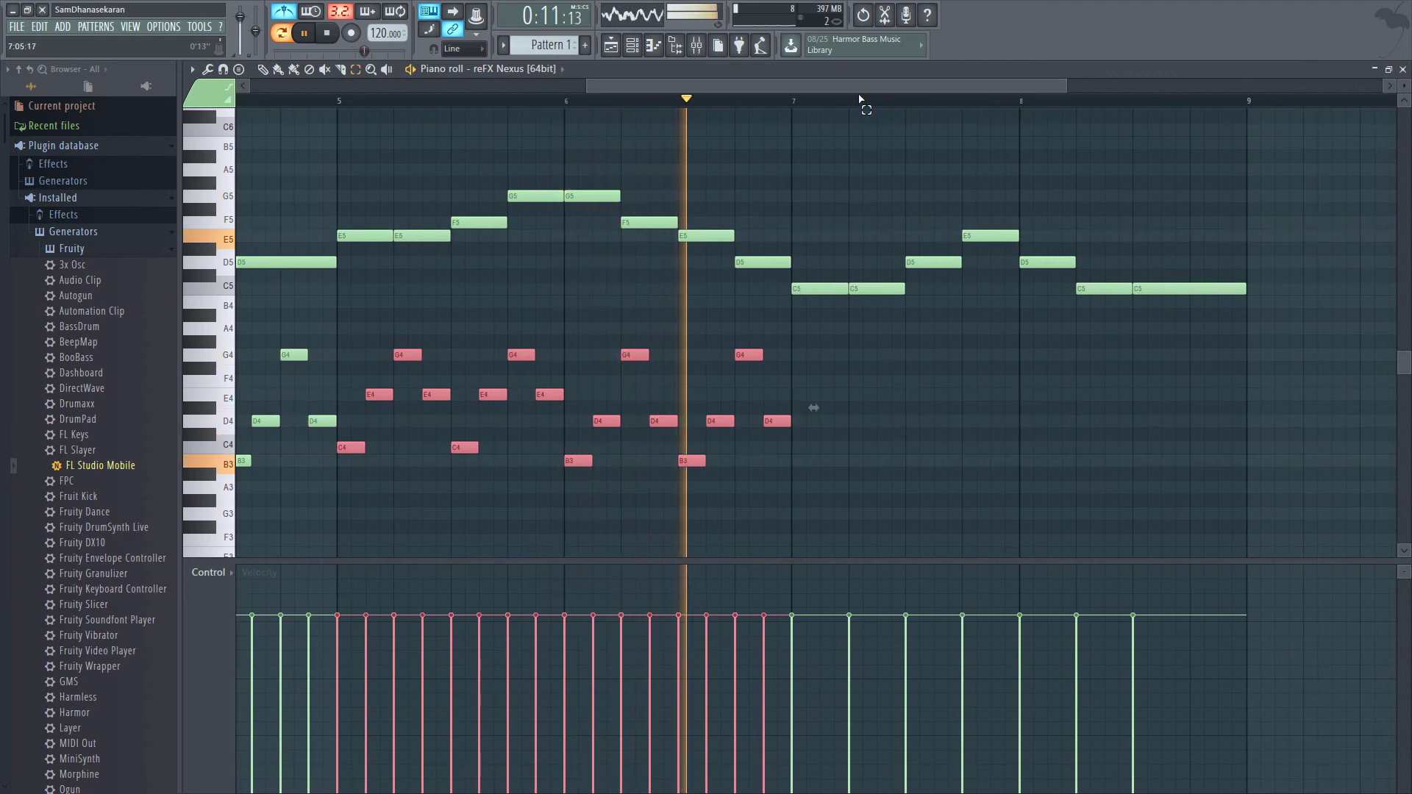
pyautogui.hotkey('ctrl', 'b')
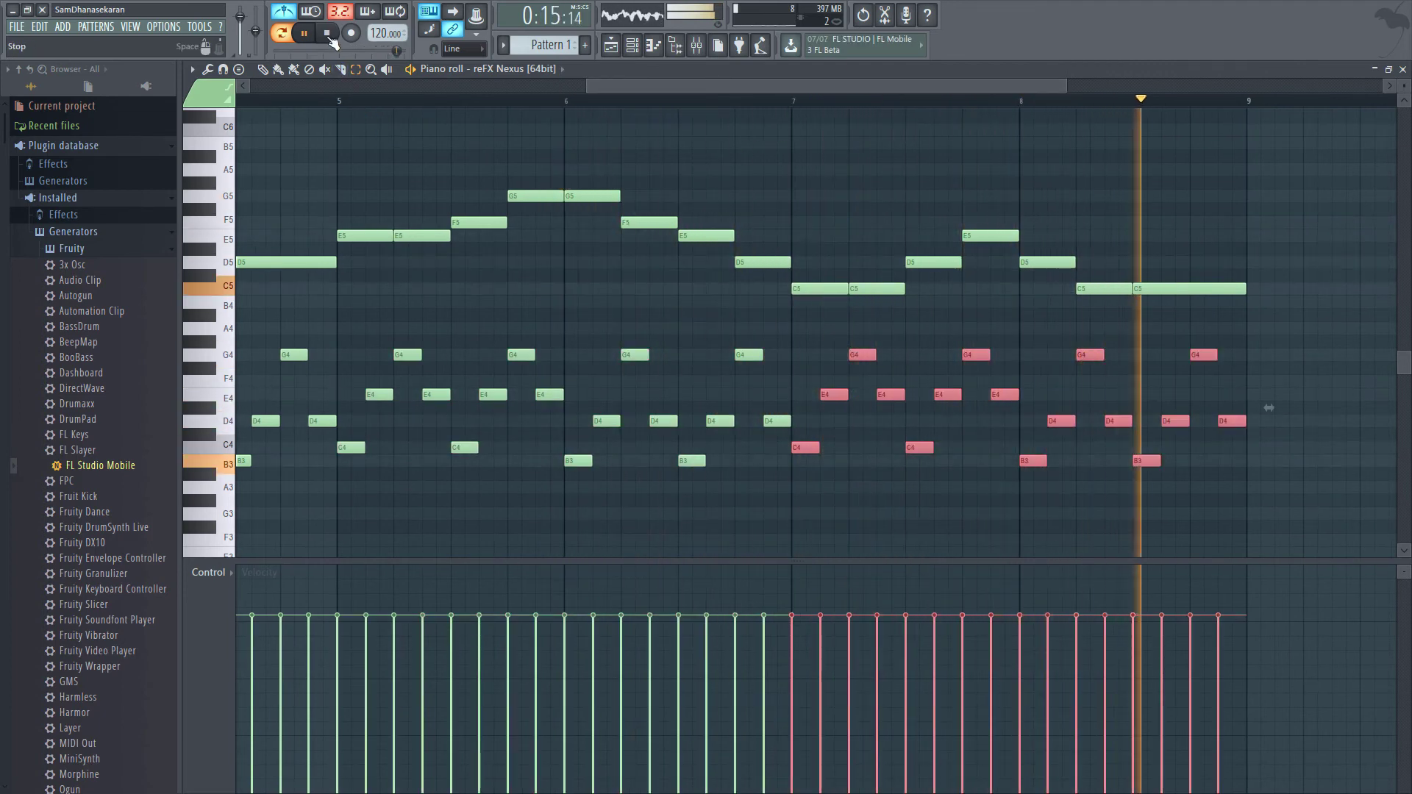
pyautogui.click(328, 34)
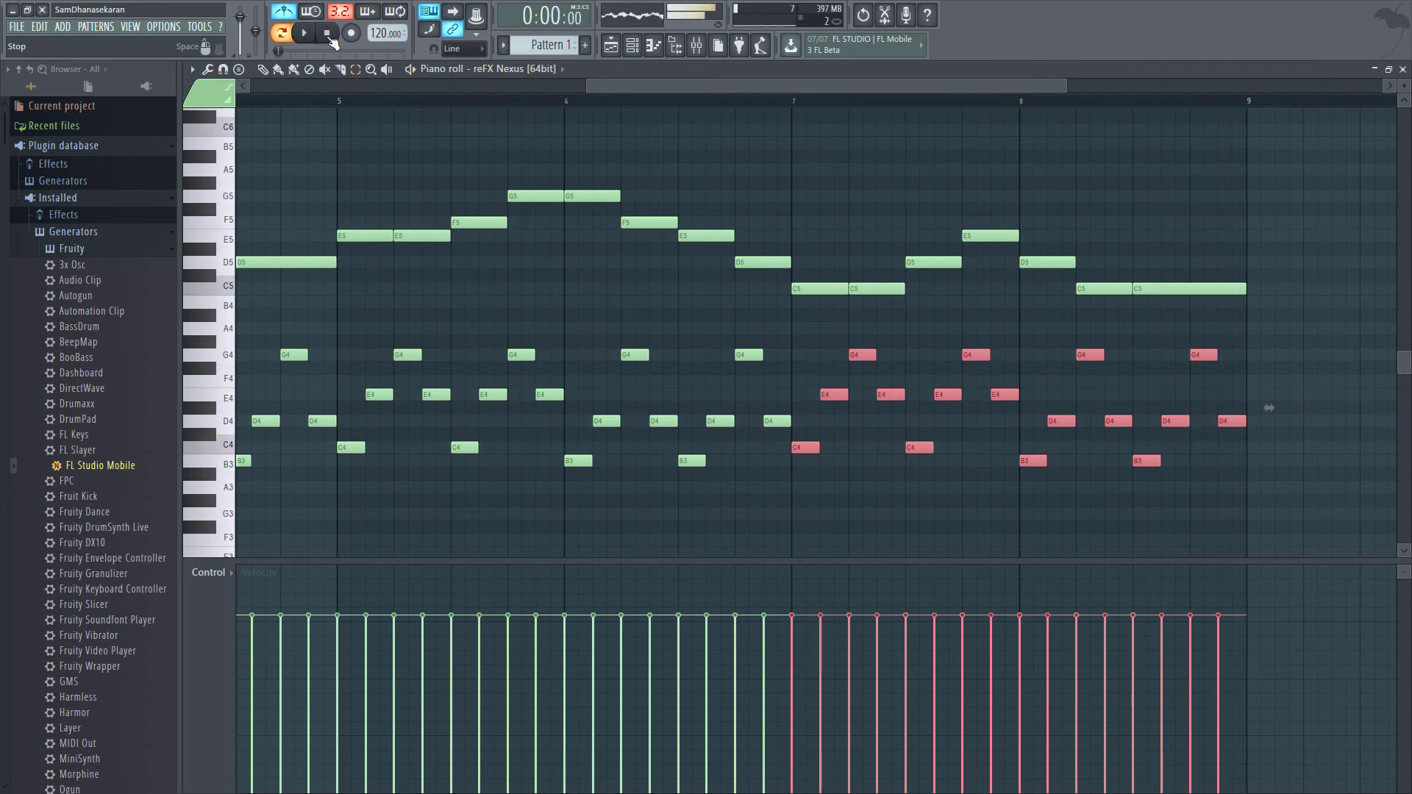
# Step: Select all accompaniment notes across the eight bars and lower their velocities along a gently rising and falling curve
pyautogui.moveTo(762, 90); pyautogui.dragTo(334, 108)
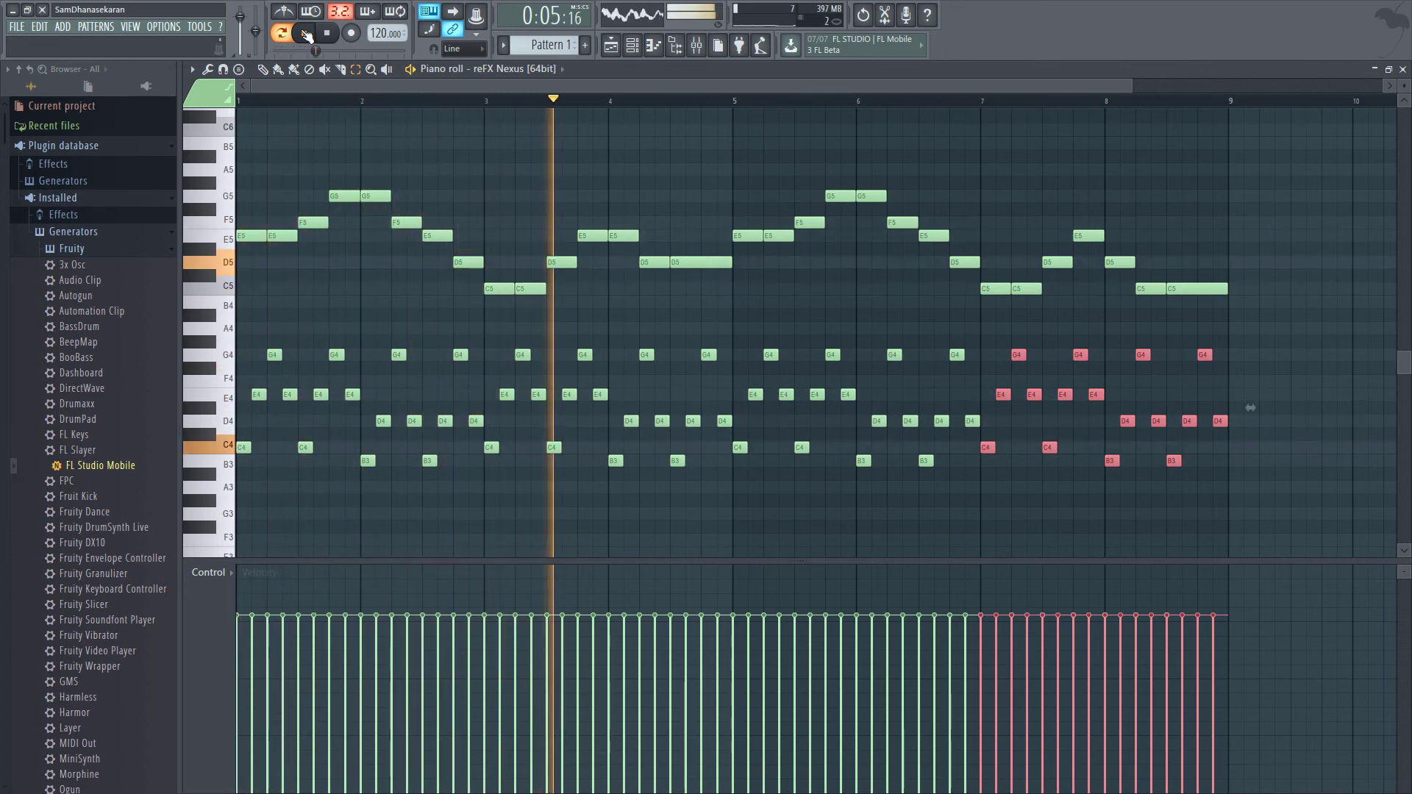
pyautogui.click(361, 75)
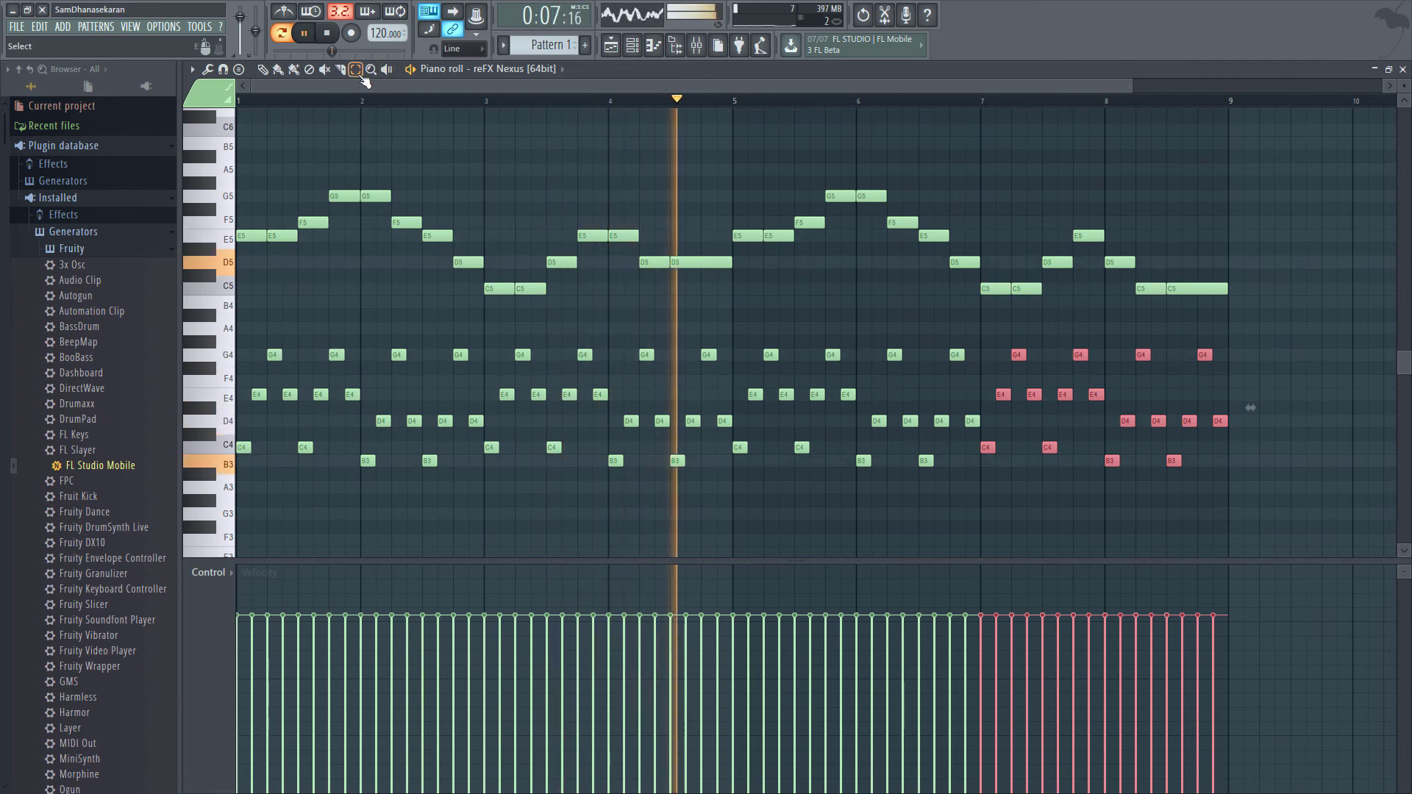
pyautogui.moveTo(243, 328); pyautogui.dragTo(1238, 299)
pyautogui.scroll(4, 1107, 368)
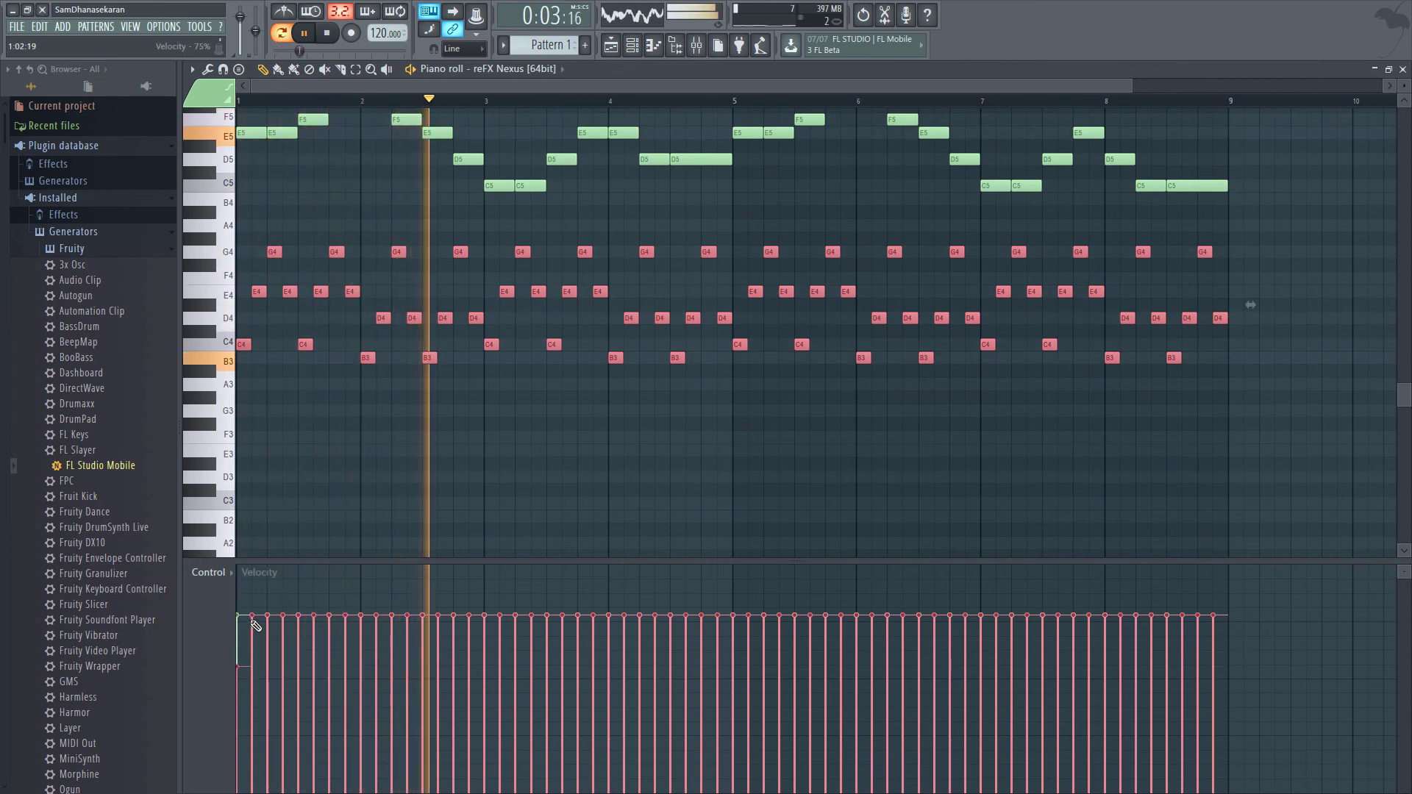
pyautogui.click(252, 649)
pyautogui.click(268, 629)
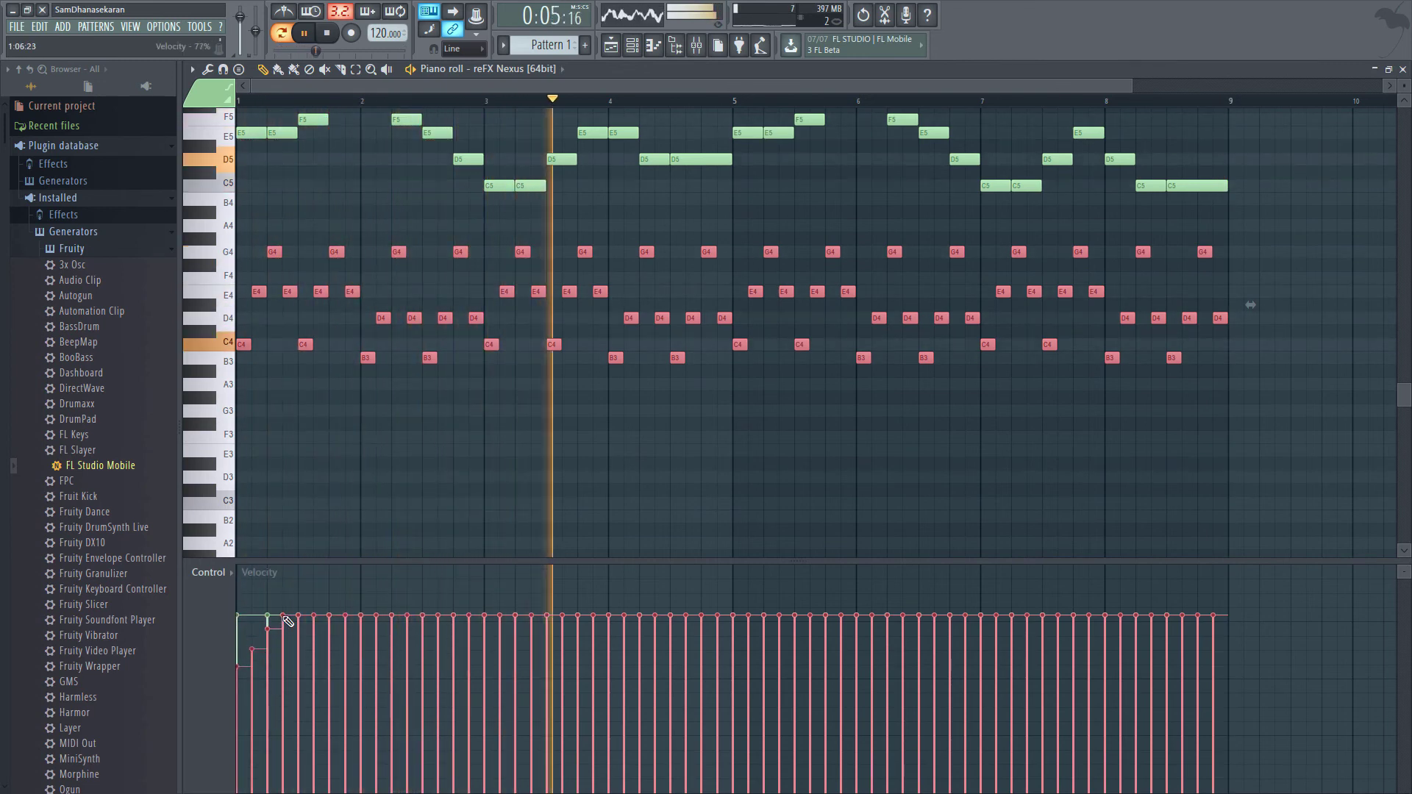
pyautogui.click(285, 647)
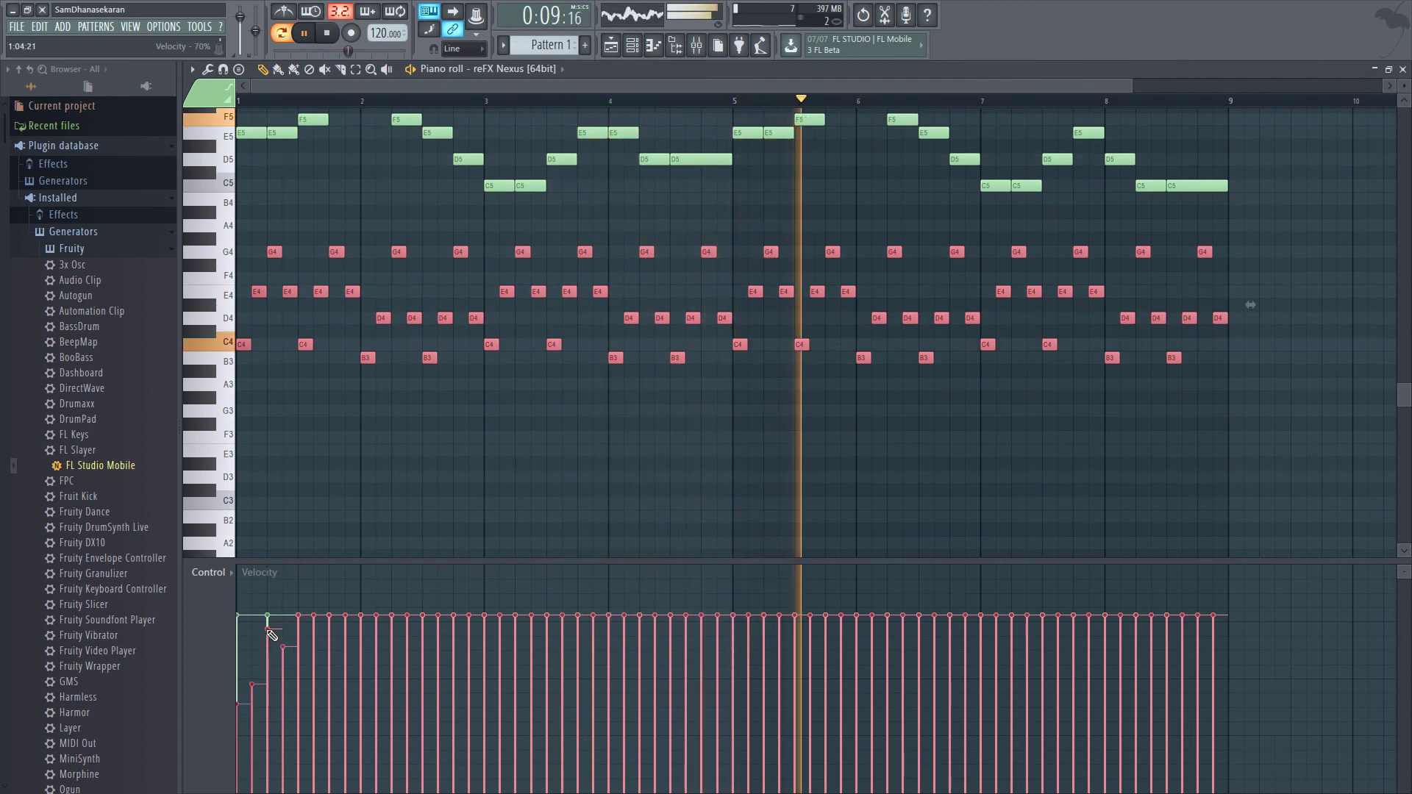
pyautogui.moveTo(298, 684)
pyautogui.mouseDown()
pyautogui.moveTo(233, 699)
pyautogui.moveTo(242, 711)
pyautogui.moveTo(316, 676)
pyautogui.moveTo(396, 665)
pyautogui.moveTo(600, 686)
pyautogui.moveTo(892, 659)
pyautogui.moveTo(1111, 698)
pyautogui.moveTo(1182, 672)
pyautogui.moveTo(1221, 630)
pyautogui.mouseUp()
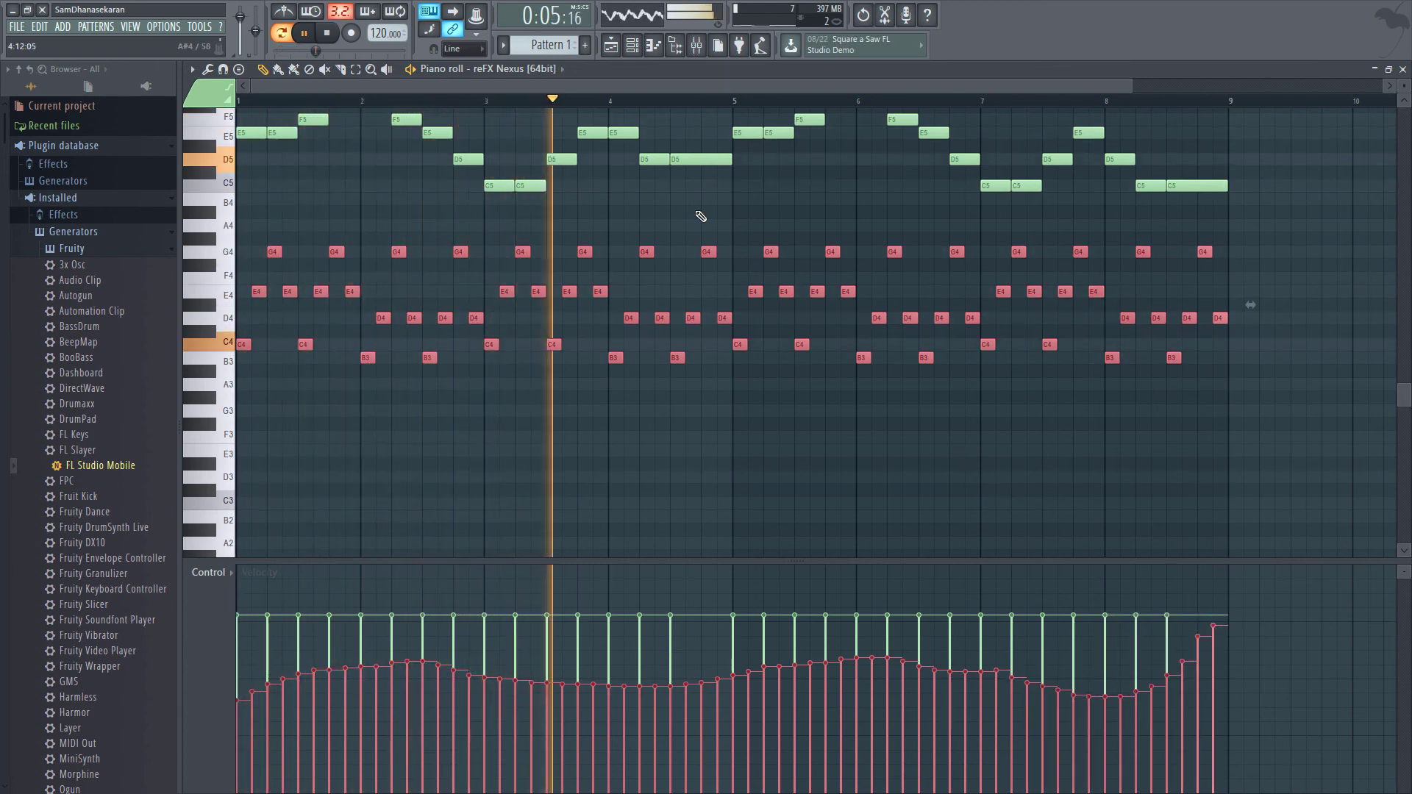
# Step: Select all the melody notes across the eight bars and vary their velocities slightly, keeping them louder than the accompaniment
pyautogui.scroll(1, 758, 375)
pyautogui.scroll(4, 754, 372)
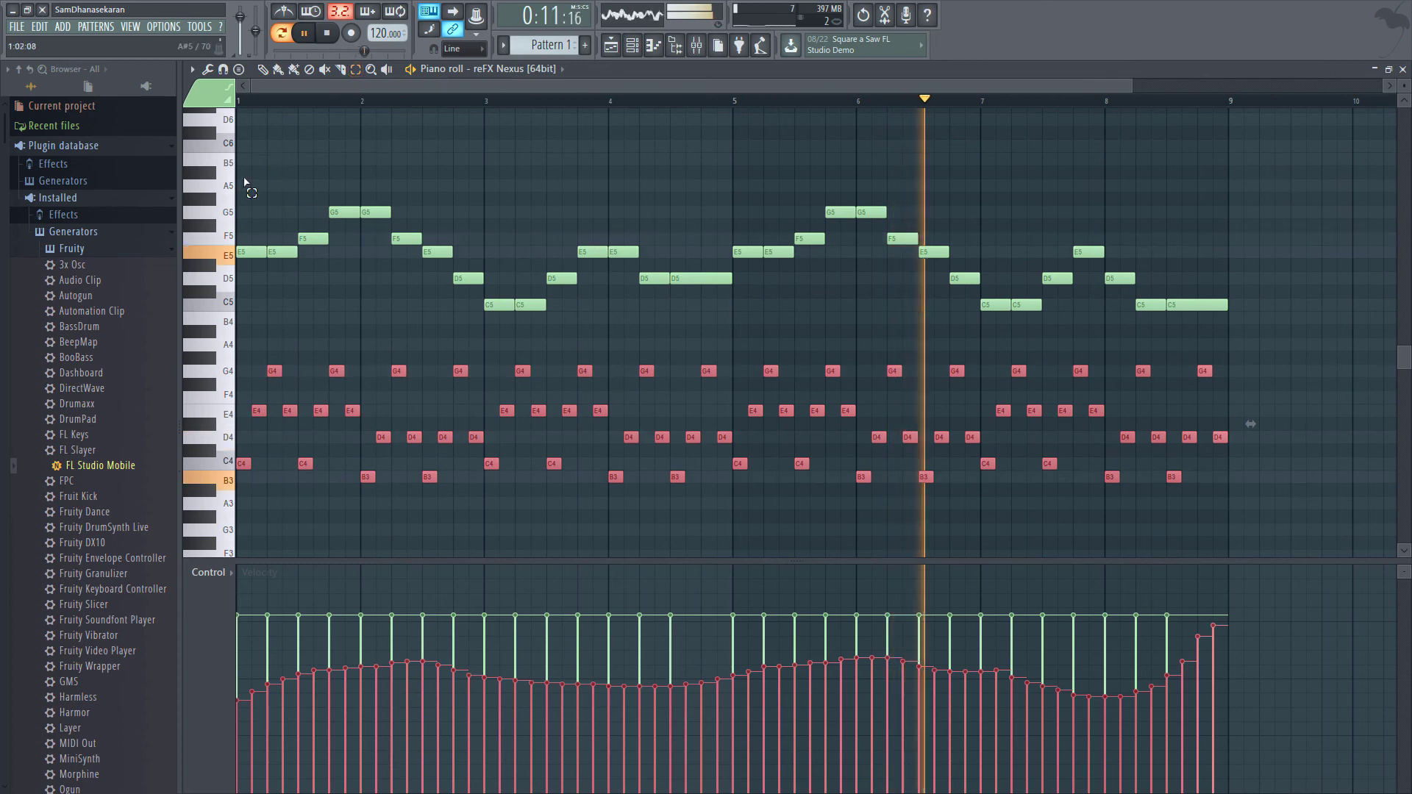
pyautogui.moveTo(244, 168); pyautogui.dragTo(1162, 331)
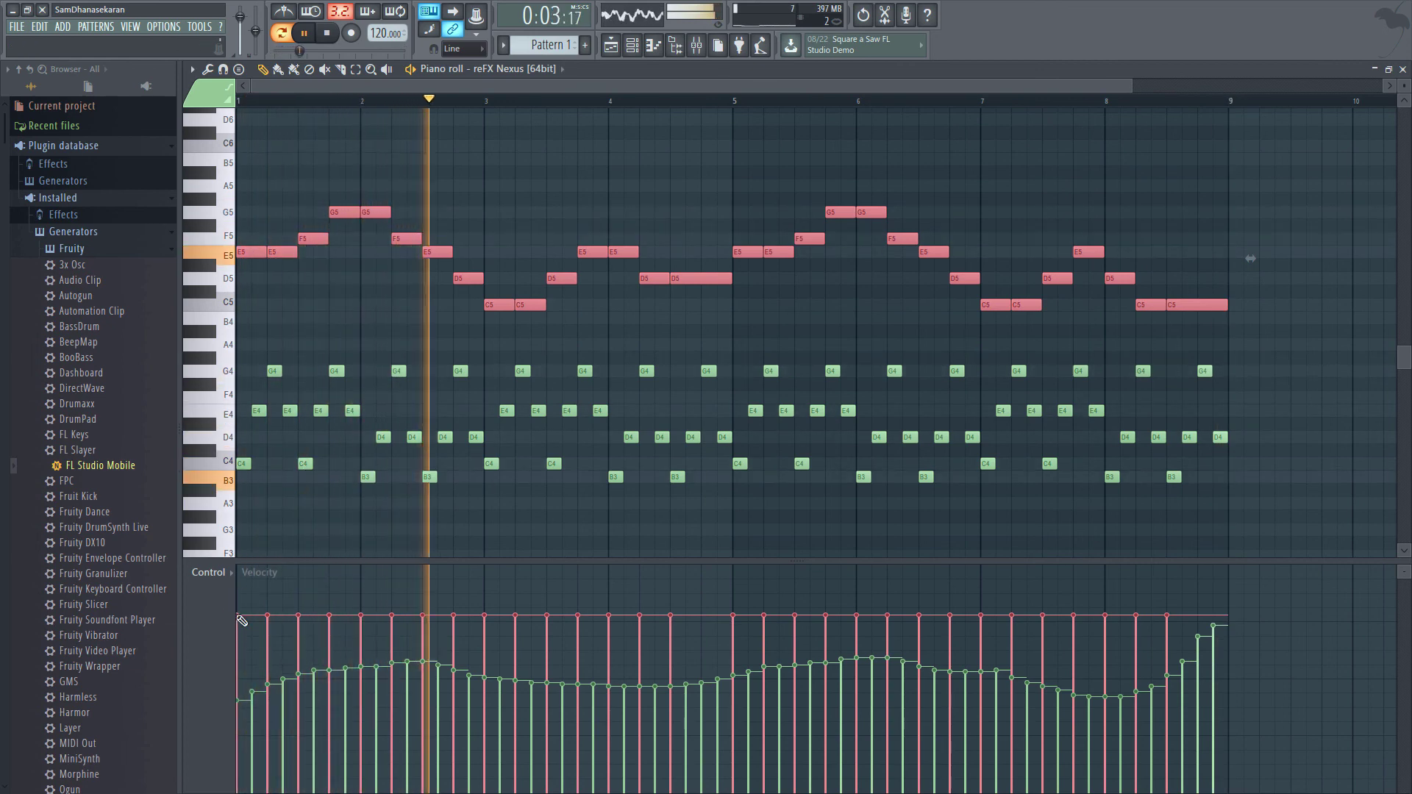
pyautogui.moveTo(241, 640)
pyautogui.mouseDown()
pyautogui.moveTo(371, 631)
pyautogui.moveTo(479, 614)
pyautogui.moveTo(589, 631)
pyautogui.moveTo(728, 617)
pyautogui.moveTo(703, 613)
pyautogui.moveTo(887, 626)
pyautogui.moveTo(985, 610)
pyautogui.moveTo(1094, 637)
pyautogui.moveTo(1220, 615)
pyautogui.mouseUp()
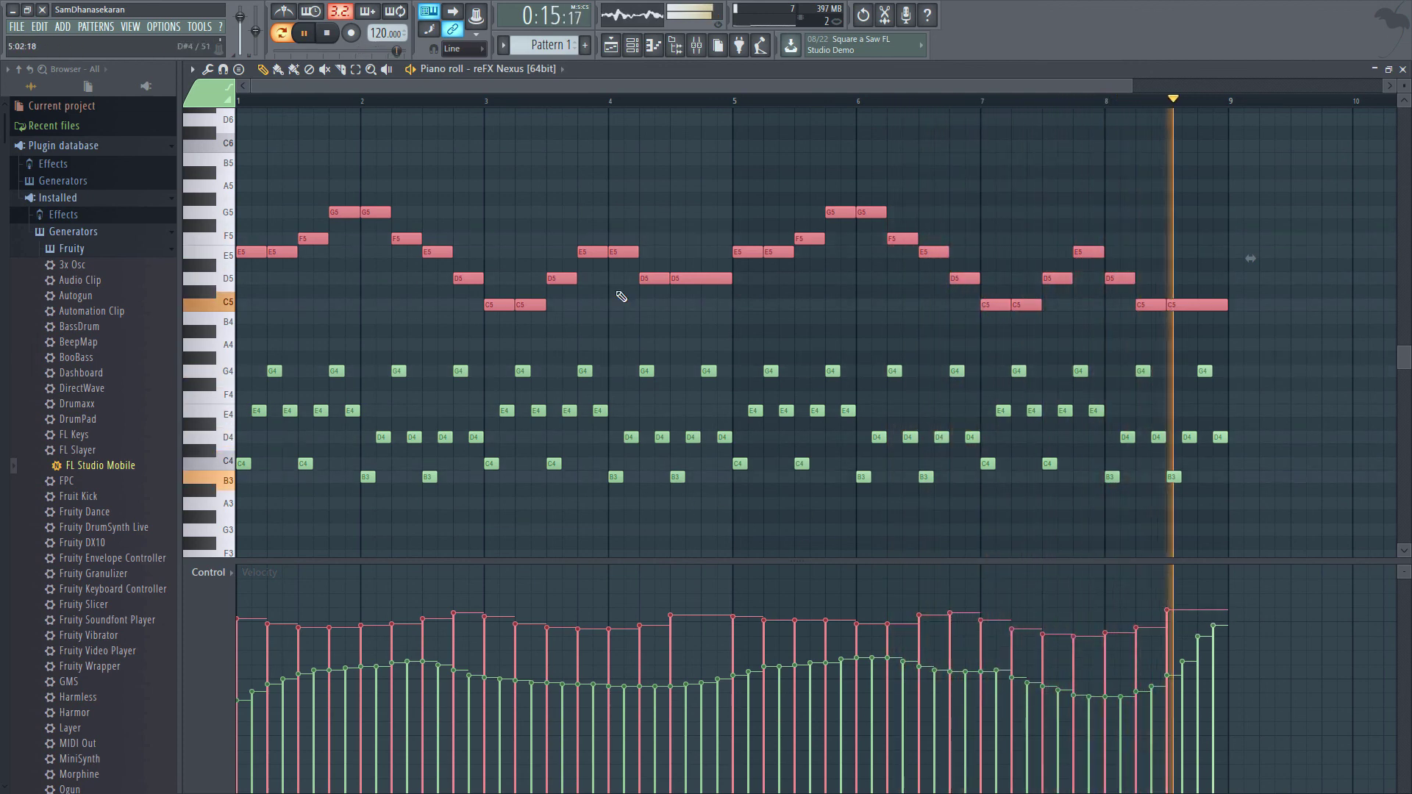